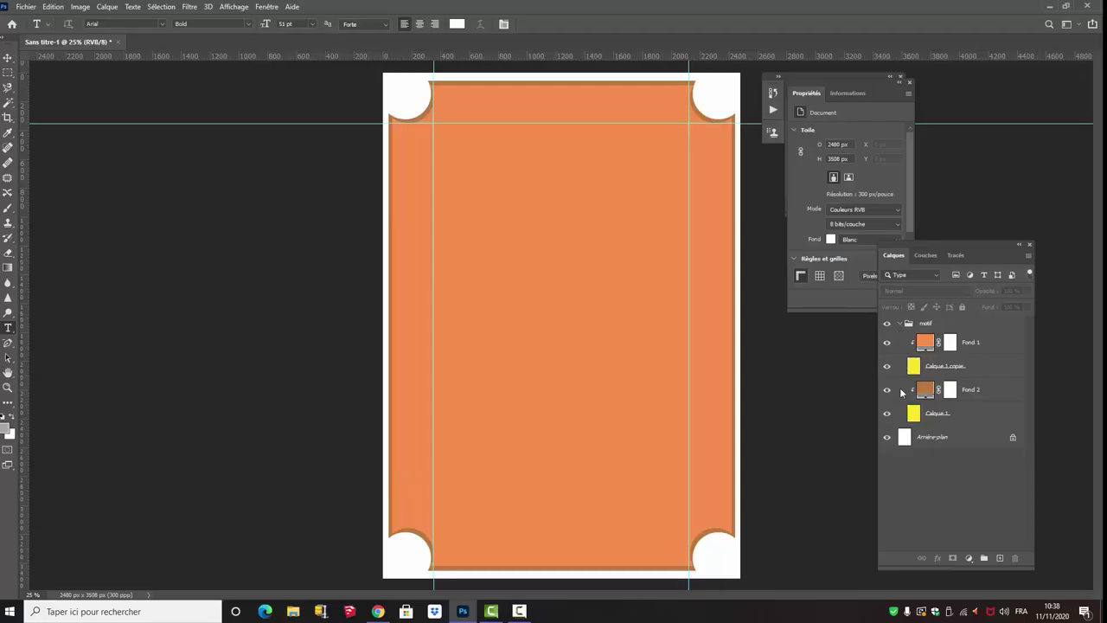
Collapse the 'motif' layer group so it sits as one row above the background
click(901, 323)
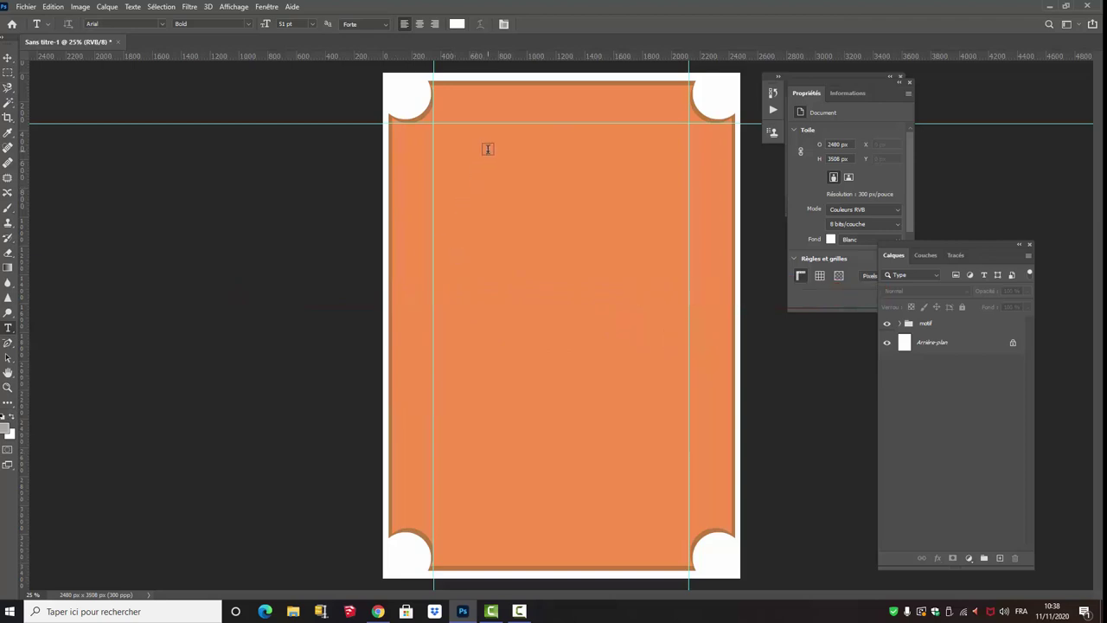
Draw a white 350 × 350 px circle on a new Ellipse 1 layer
click(8, 403)
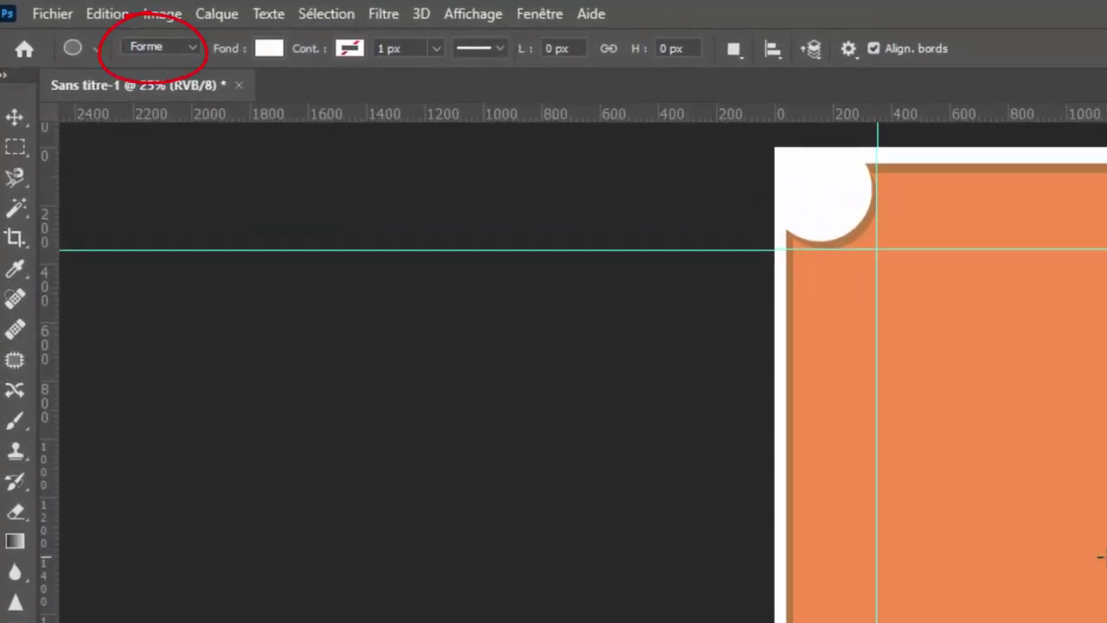
click(1102, 556)
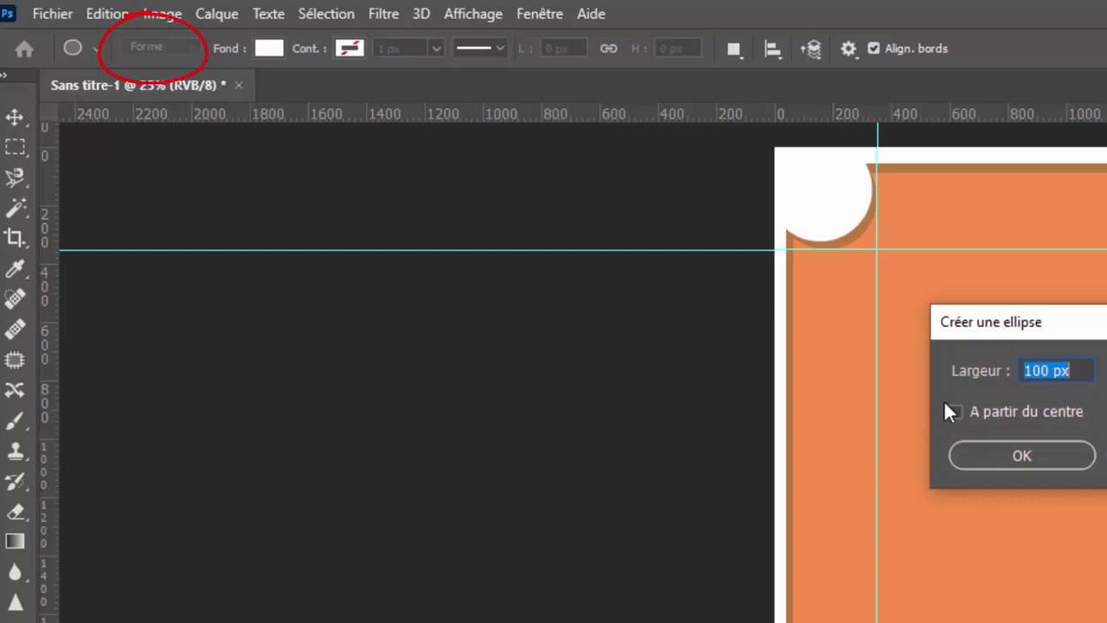
drag(1025, 371, 1047, 371)
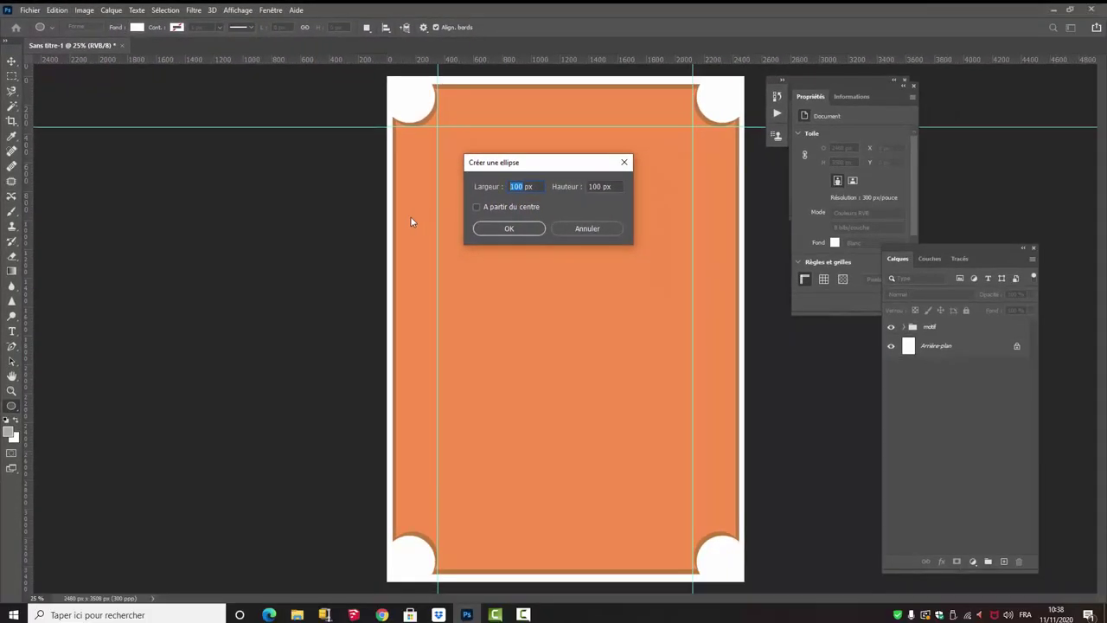
text(350)
double_click(599, 187)
text(35)
click(509, 229)
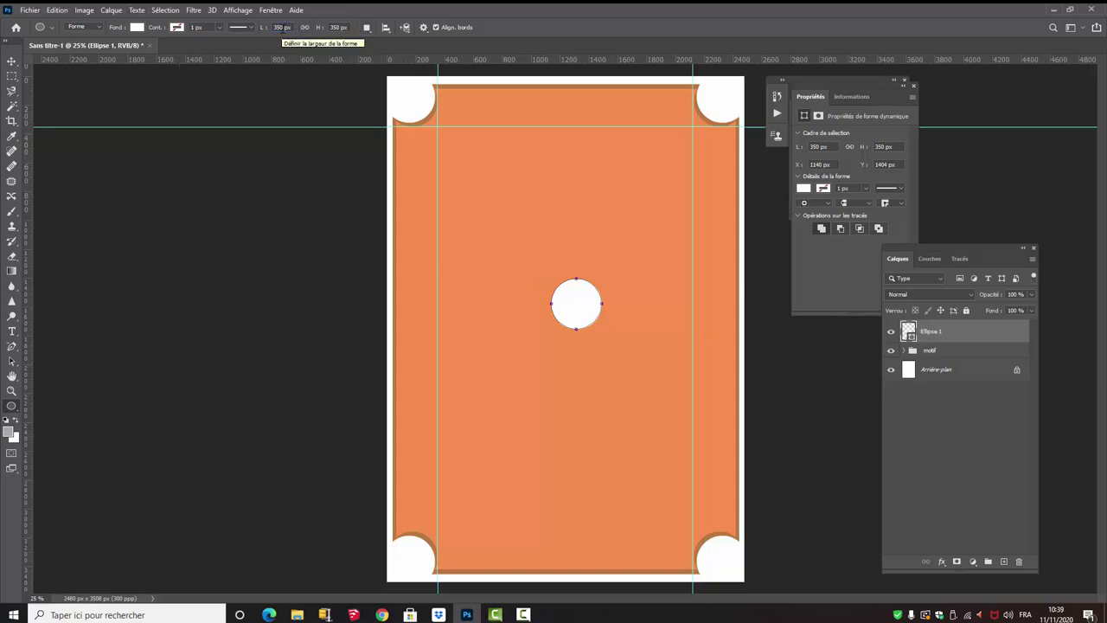
Resize the circle to 600 × 600 px and move it to the card's upper left
click(281, 27)
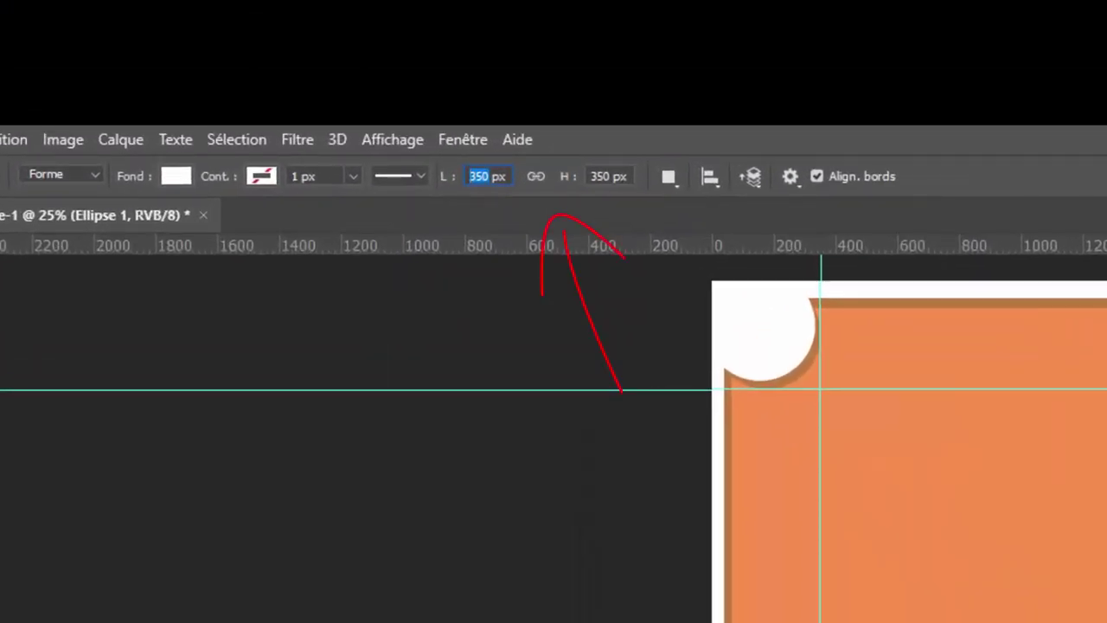
text(45)
text(0)
key(Tab)
text(450)
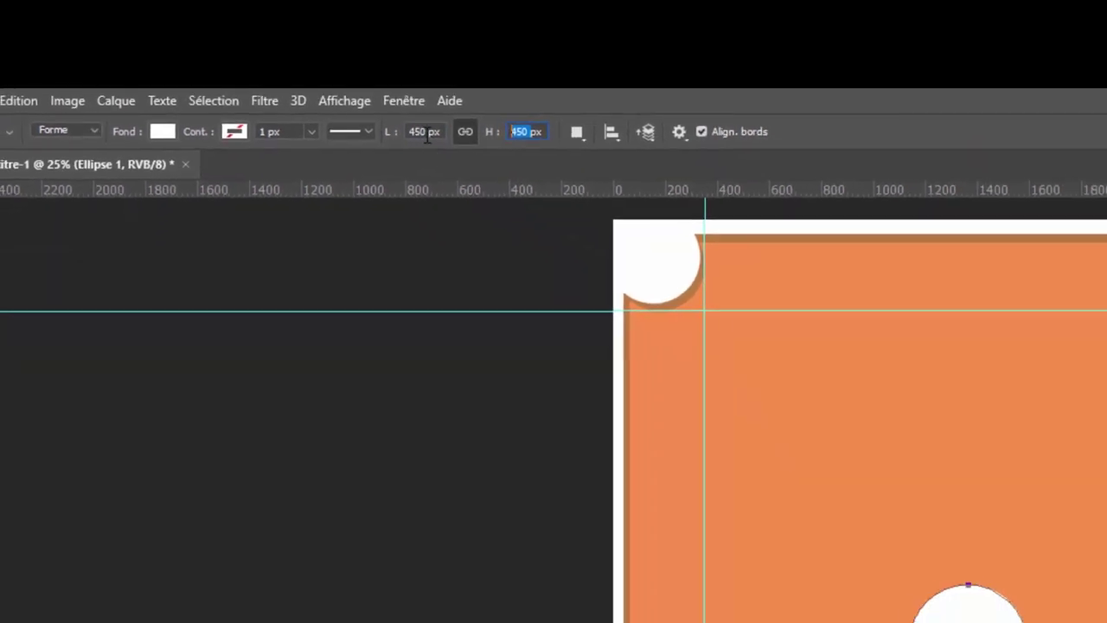
click(331, 84)
text(600)
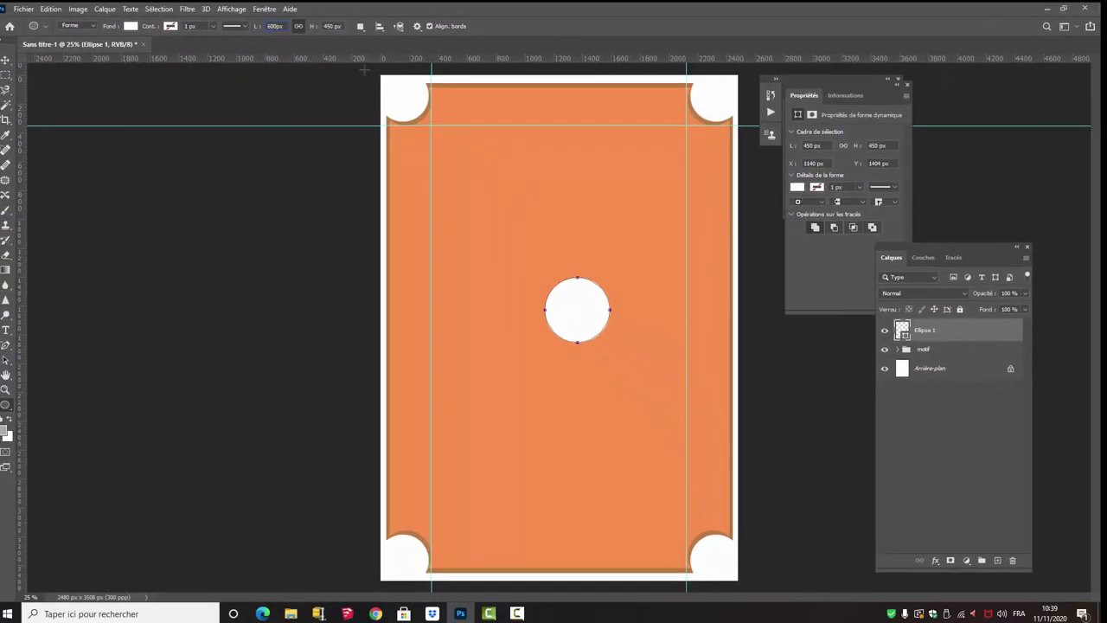
key(Return)
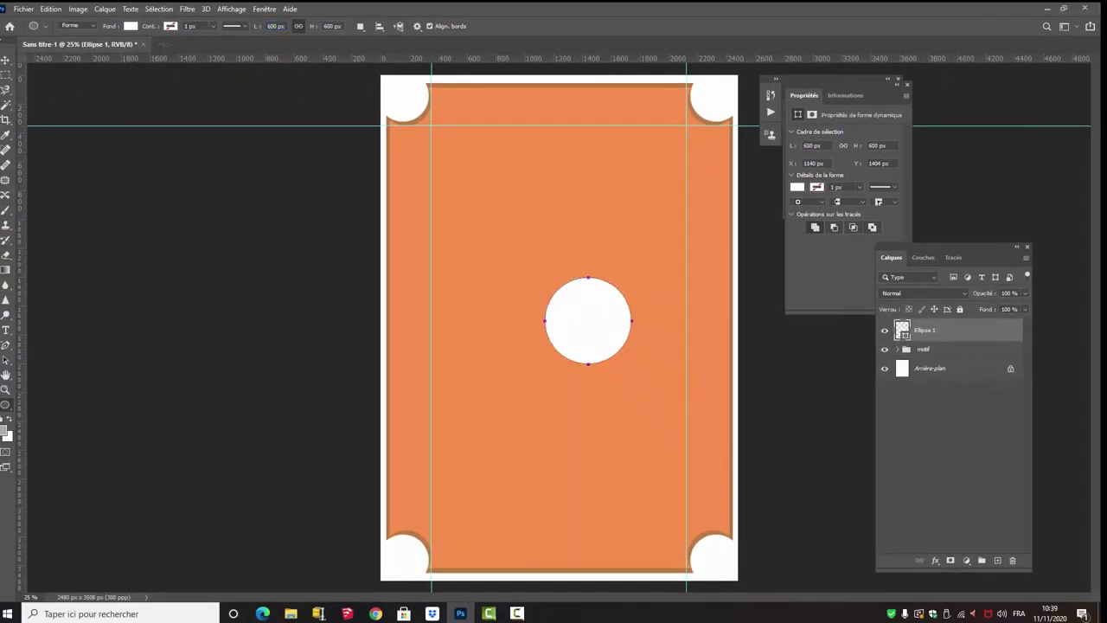
key(v)
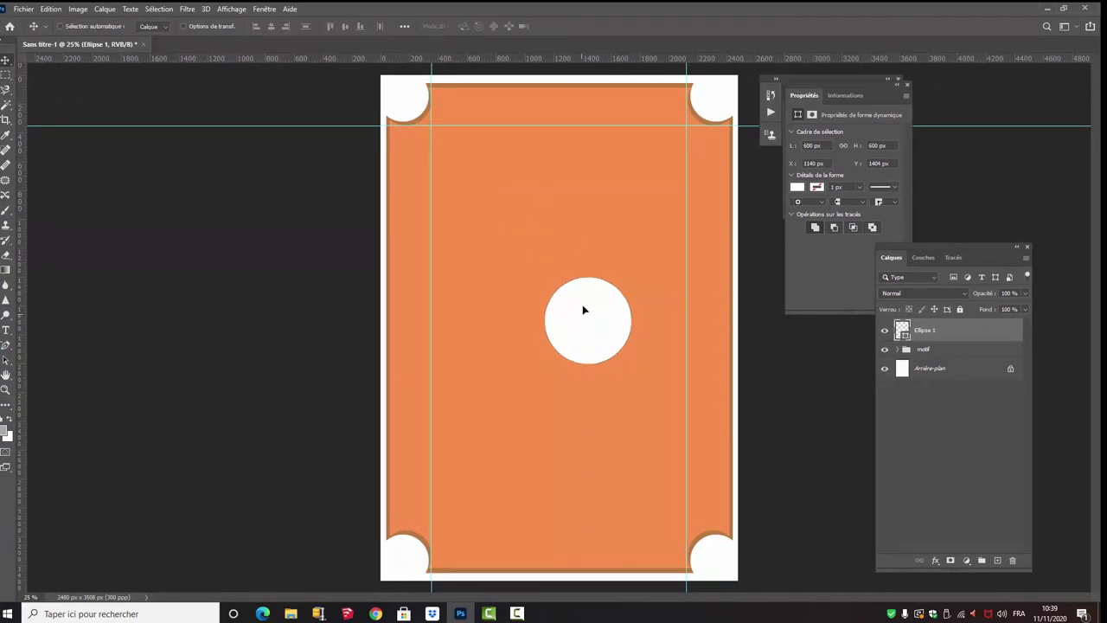
mouse_move(583, 309)
mouse_down()
mouse_move(486, 161)
mouse_move(460, 164)
mouse_up()
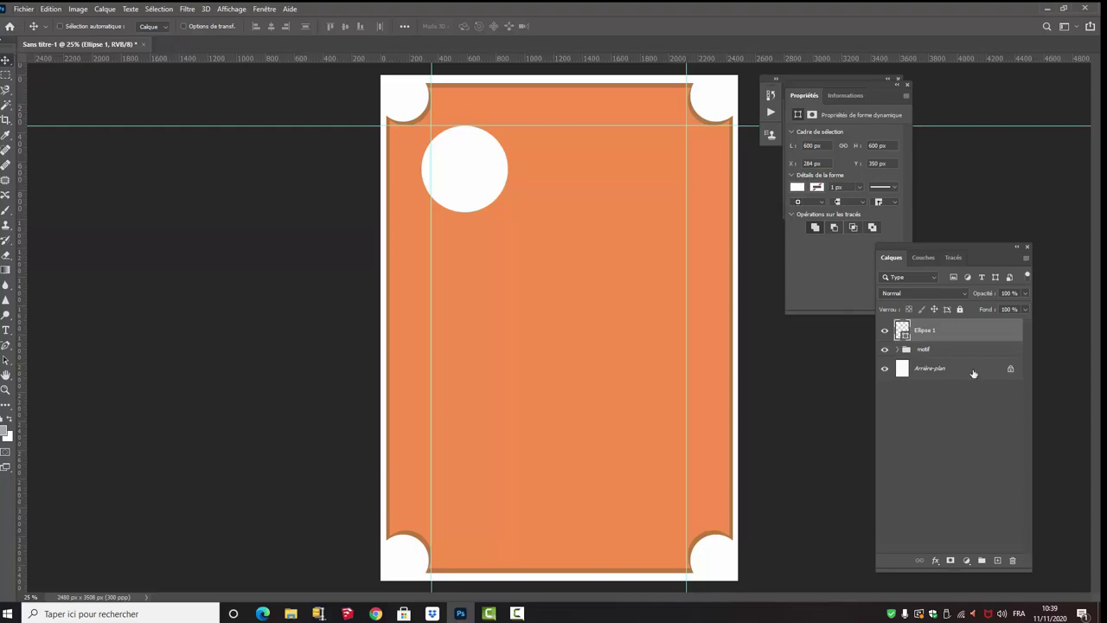
Import and embed femme-visage-creme.jpg onto the card
click(23, 9)
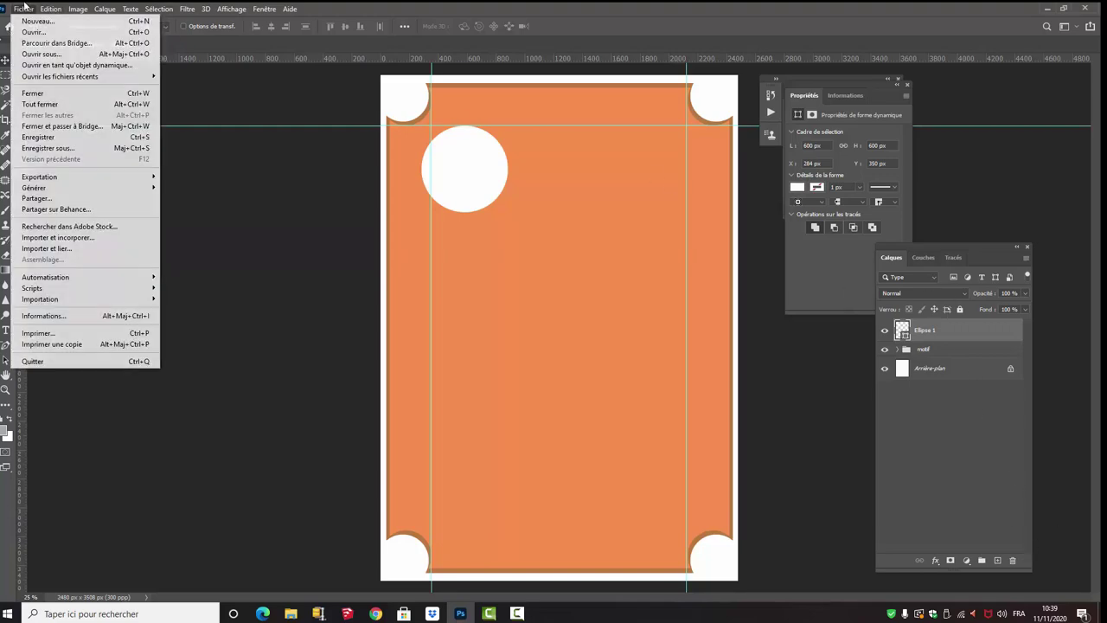
click(82, 237)
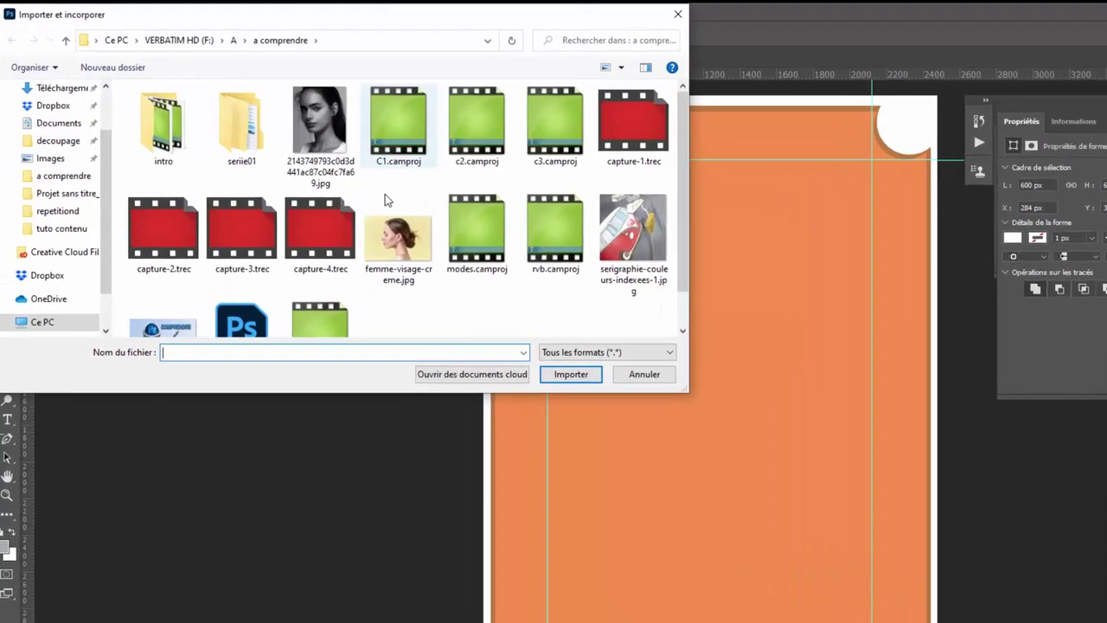
click(398, 236)
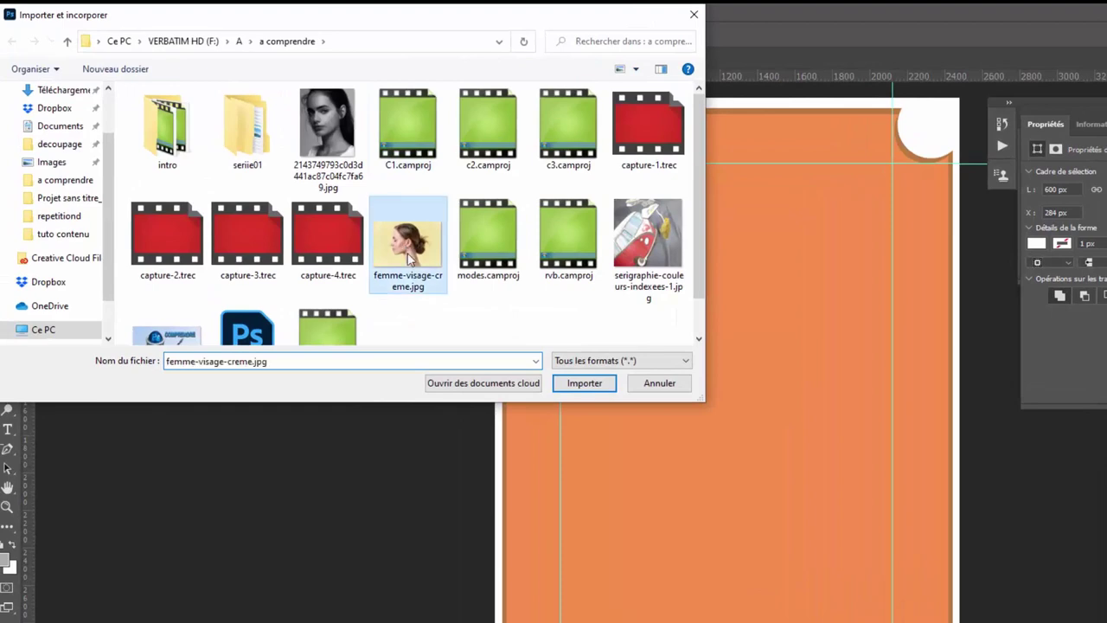
click(585, 384)
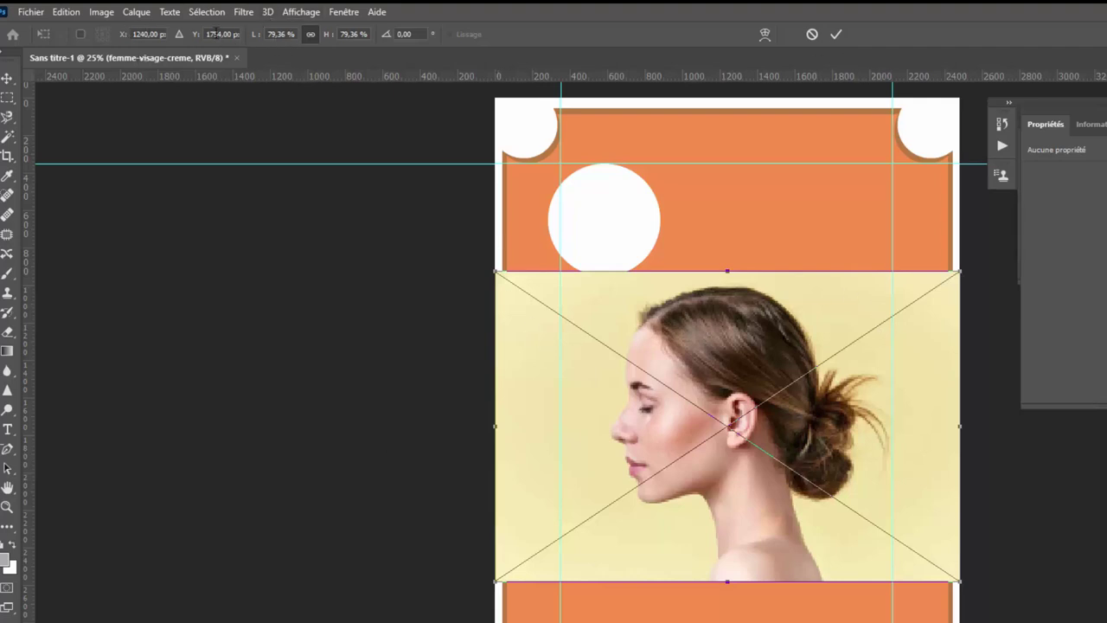
Scale the photo to 50 % and move it to the card's top-left
click(282, 35)
text(50)
key(Return)
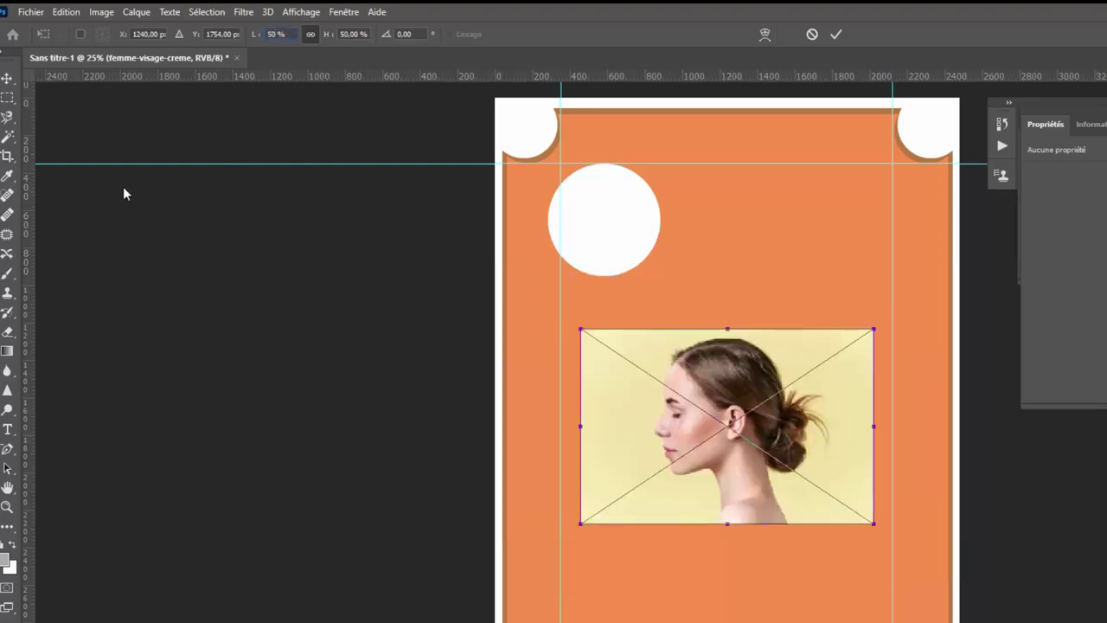
click(836, 35)
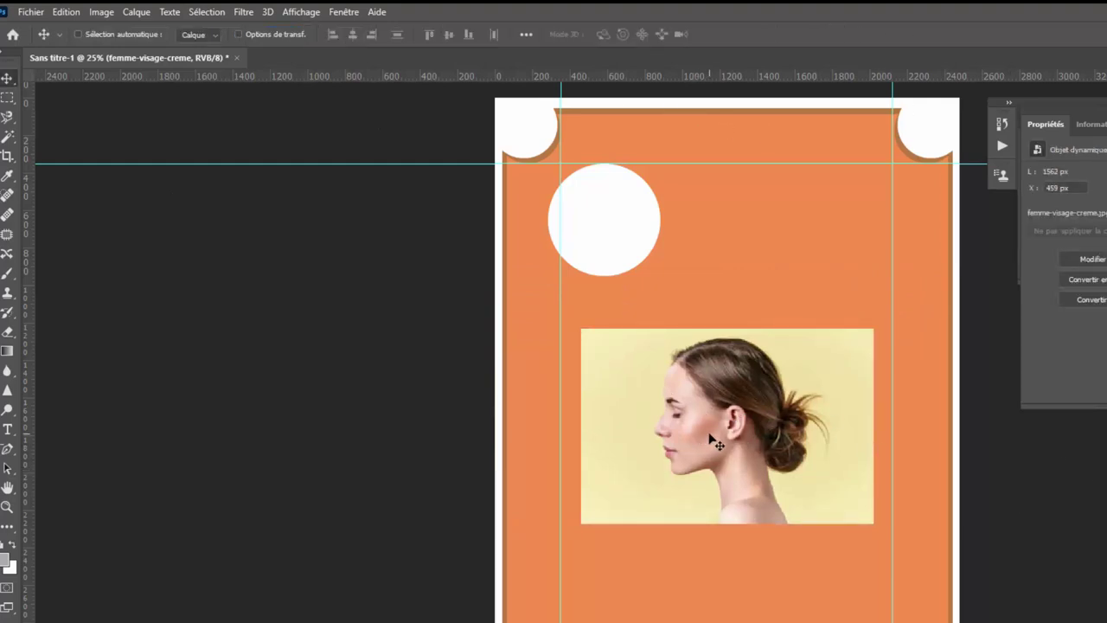
drag(715, 443, 477, 181)
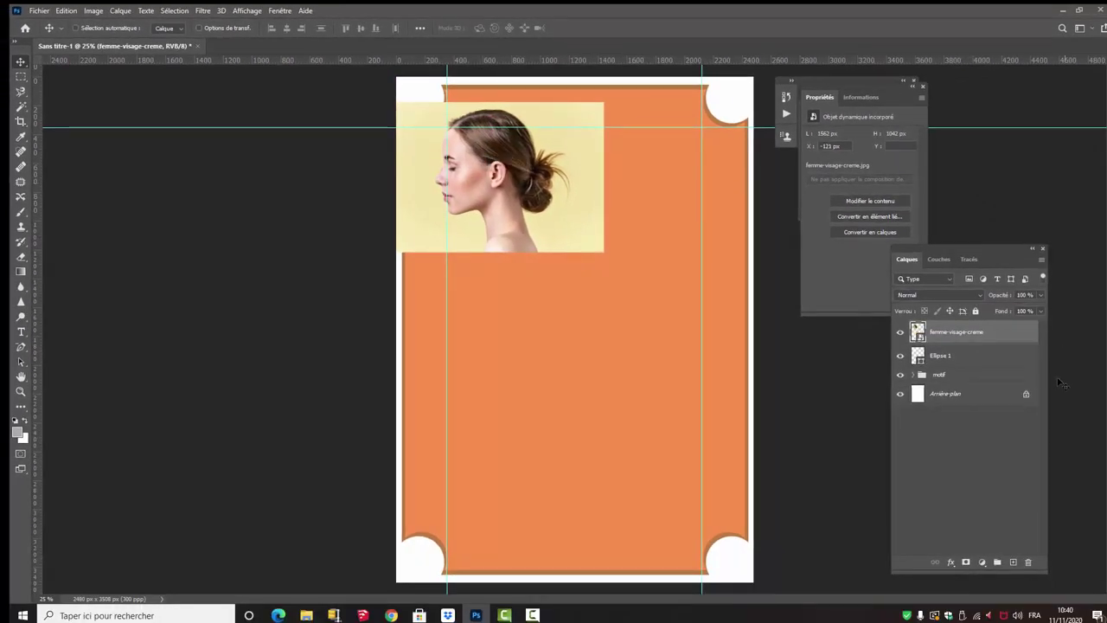
Clip the photo into the Ellipse 1 circle and scale it to 30 %
alt+click(980, 340)
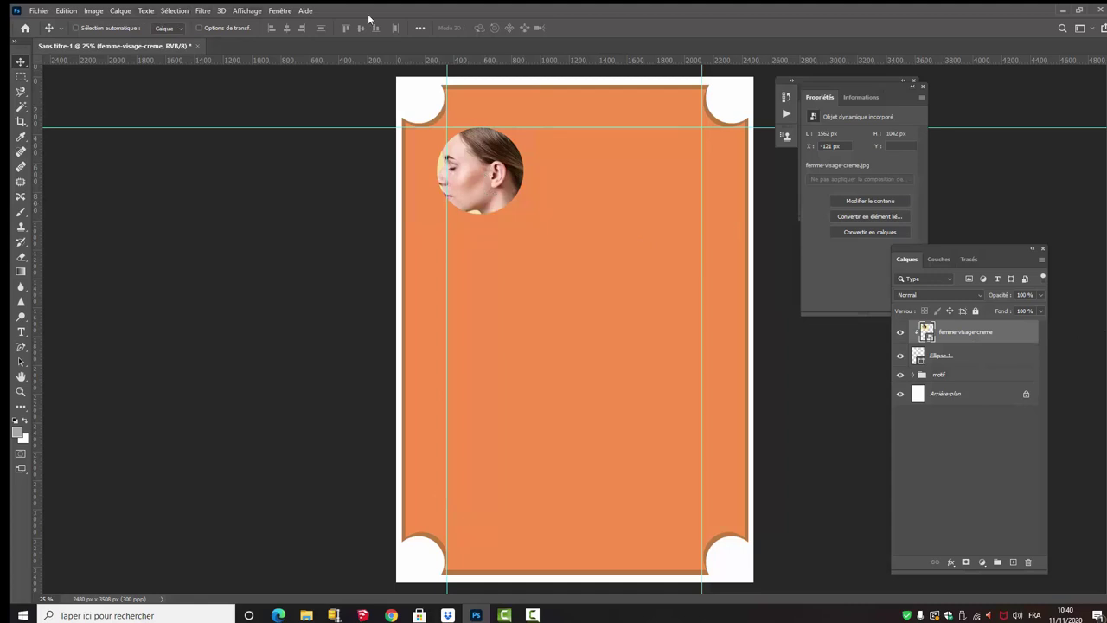
click(67, 11)
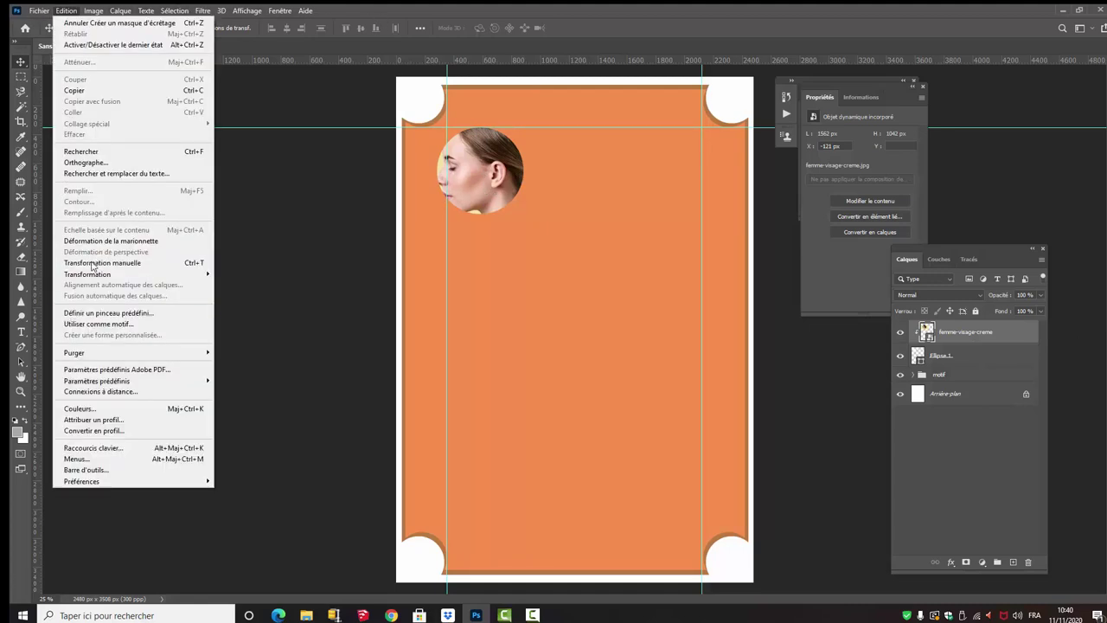
mouse_move(88, 274)
click(259, 292)
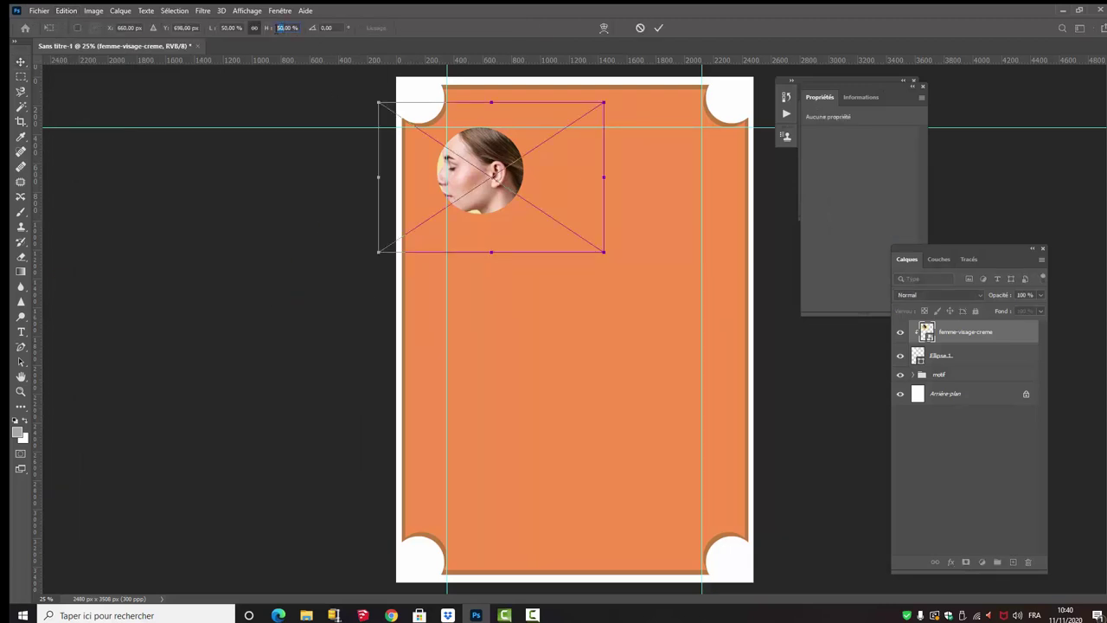
text(40)
key(Return)
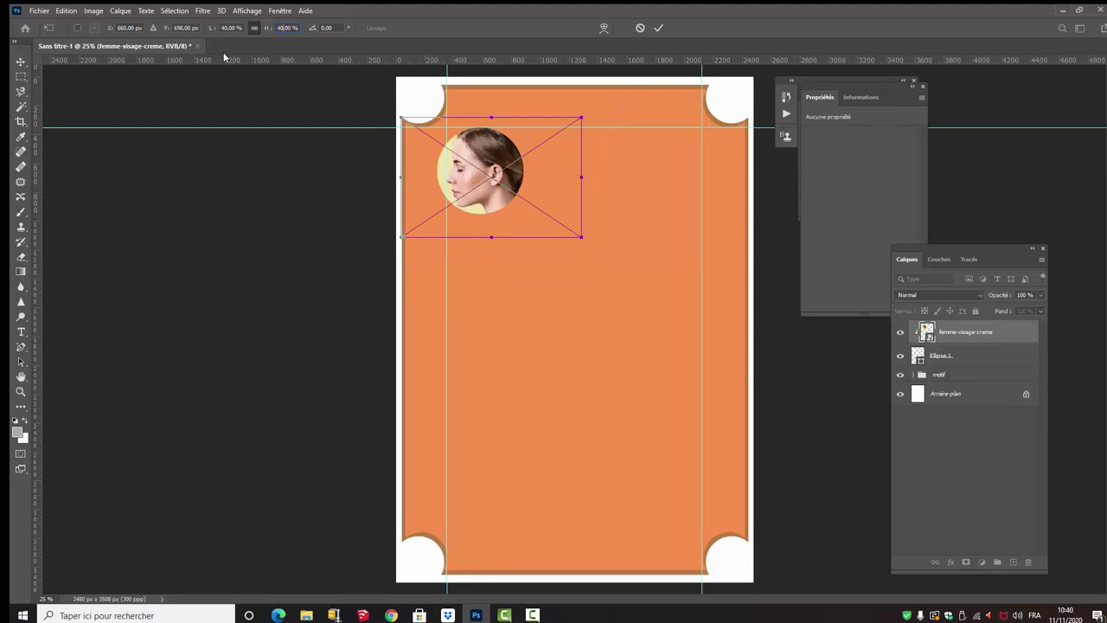
key(BackSpace)
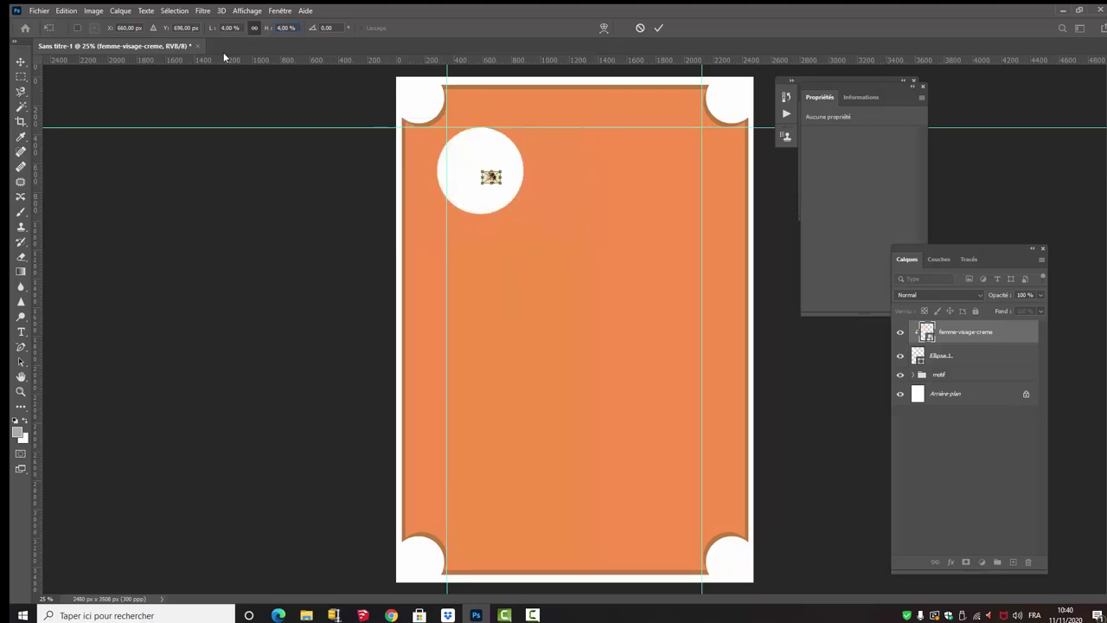
key(BackSpace)
text(30)
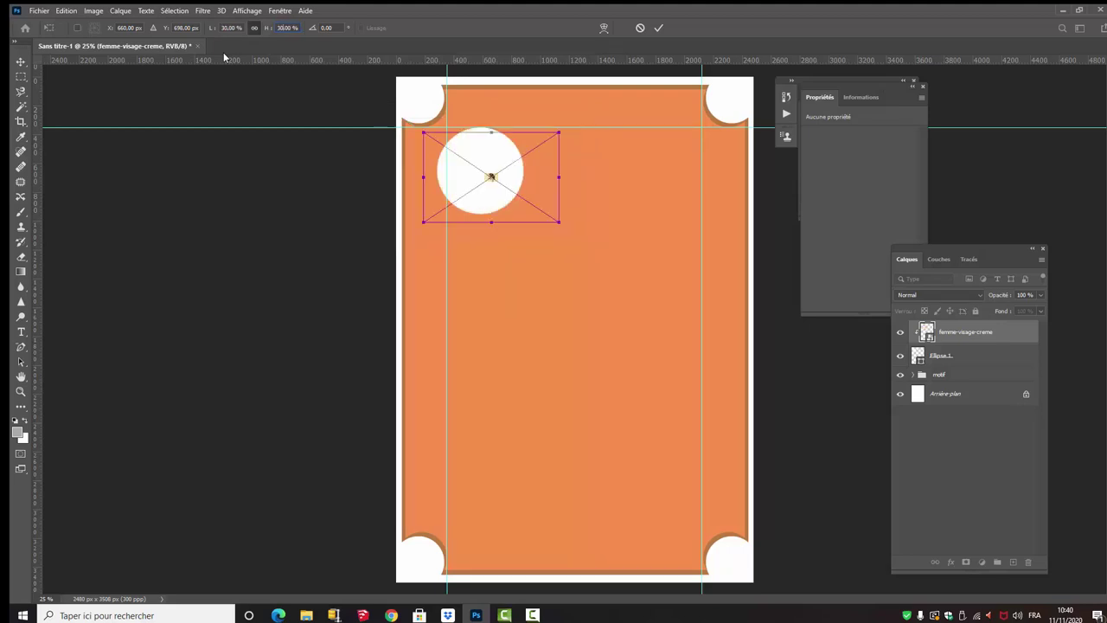
click(657, 28)
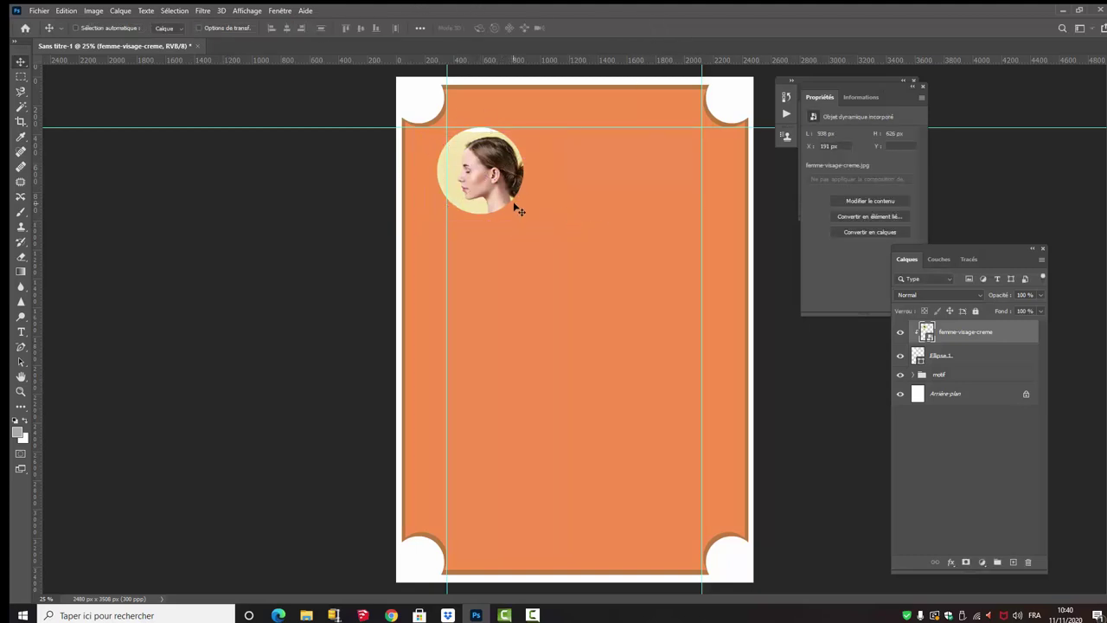
Centre the face inside the circle and rasterize the photo layer
drag(502, 192, 489, 183)
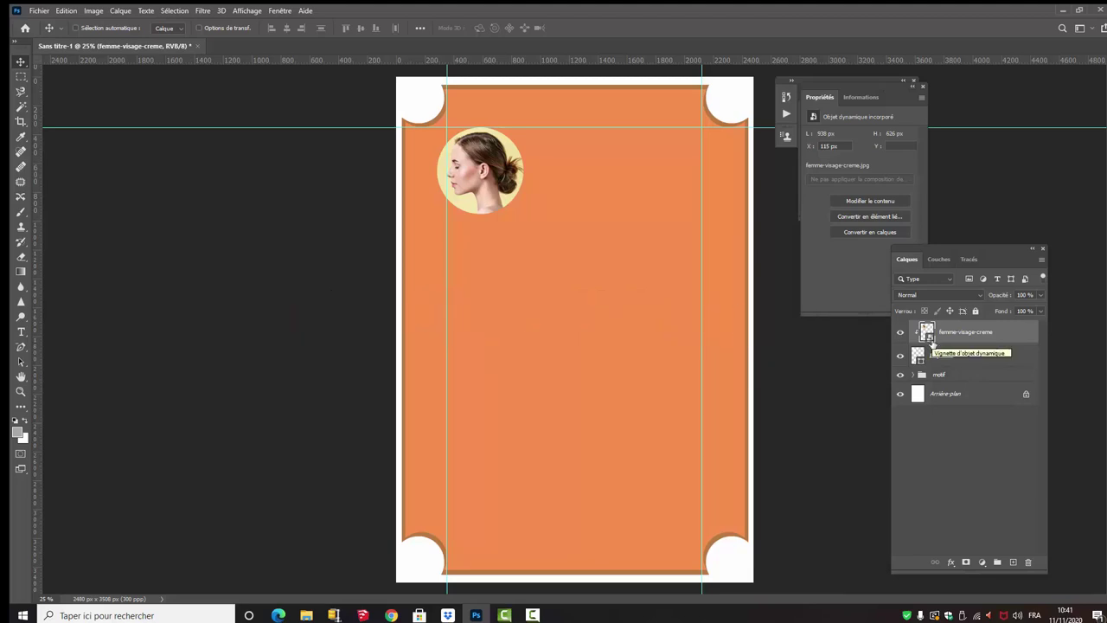
right_click(971, 340)
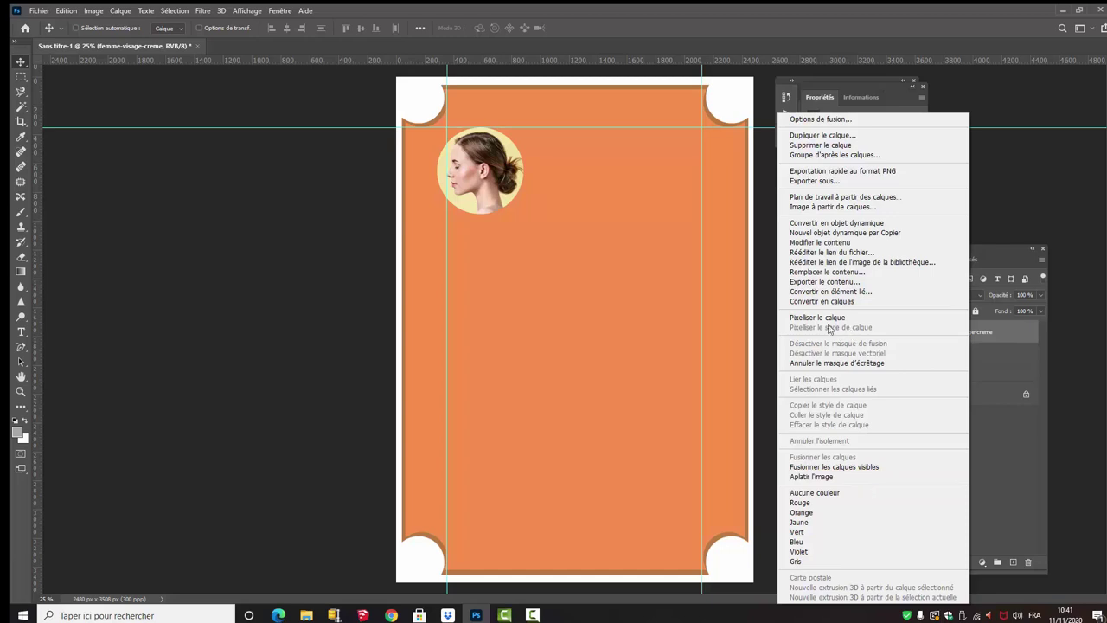
click(822, 317)
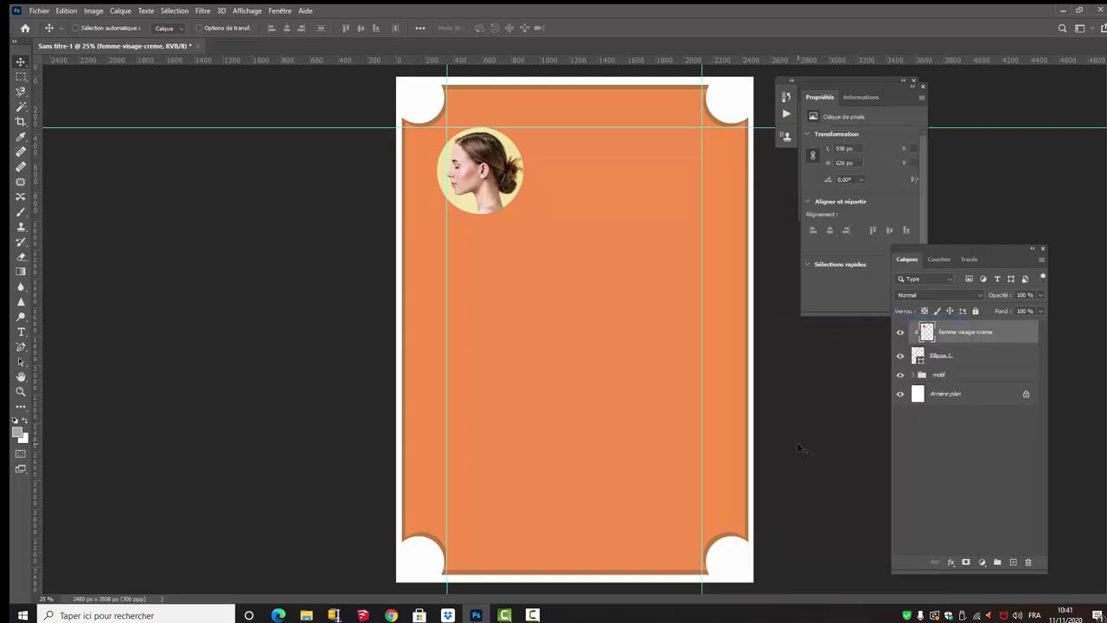
click(924, 87)
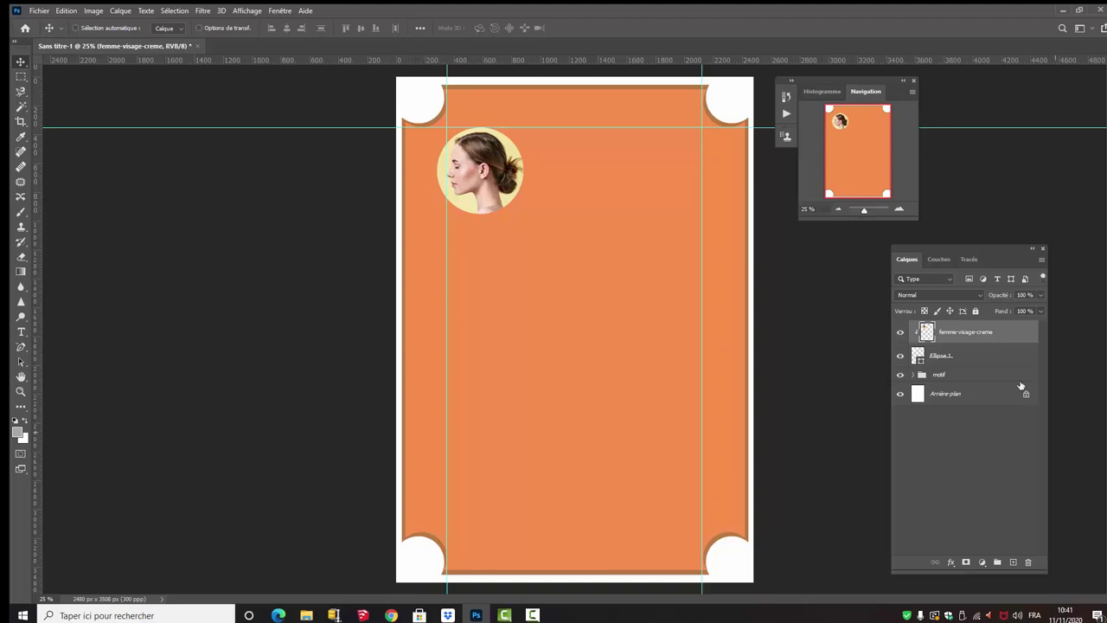
Open the new fill or adjustment layer menu for the femme-visage-creme layer
click(983, 562)
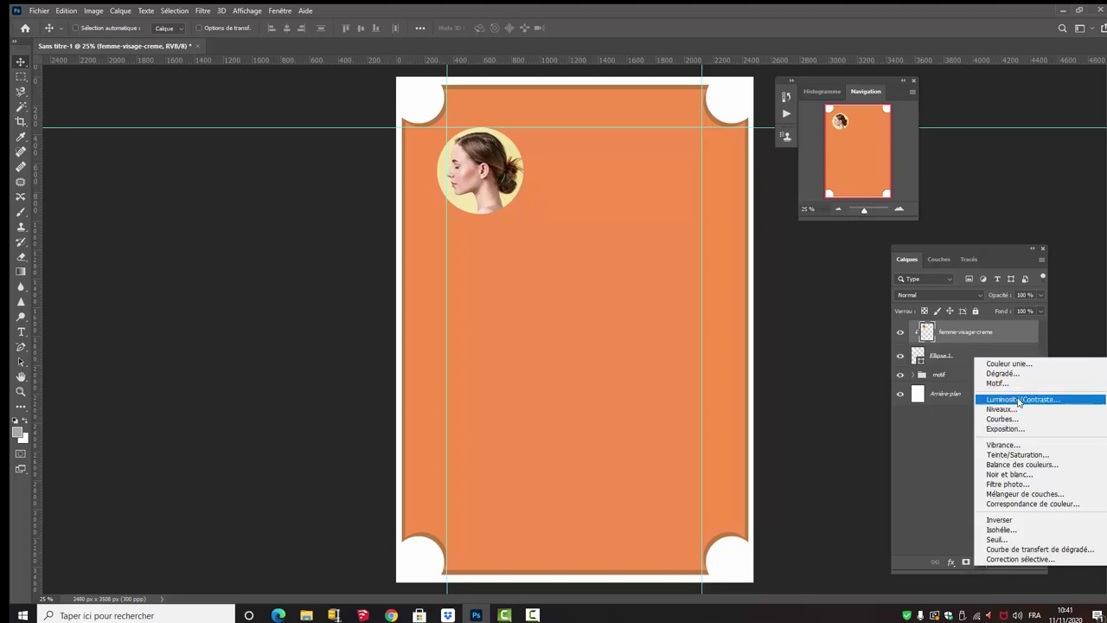
Add a clipped Hue/Saturation layer with hue +25, saturation -25, lightness -7
click(1011, 455)
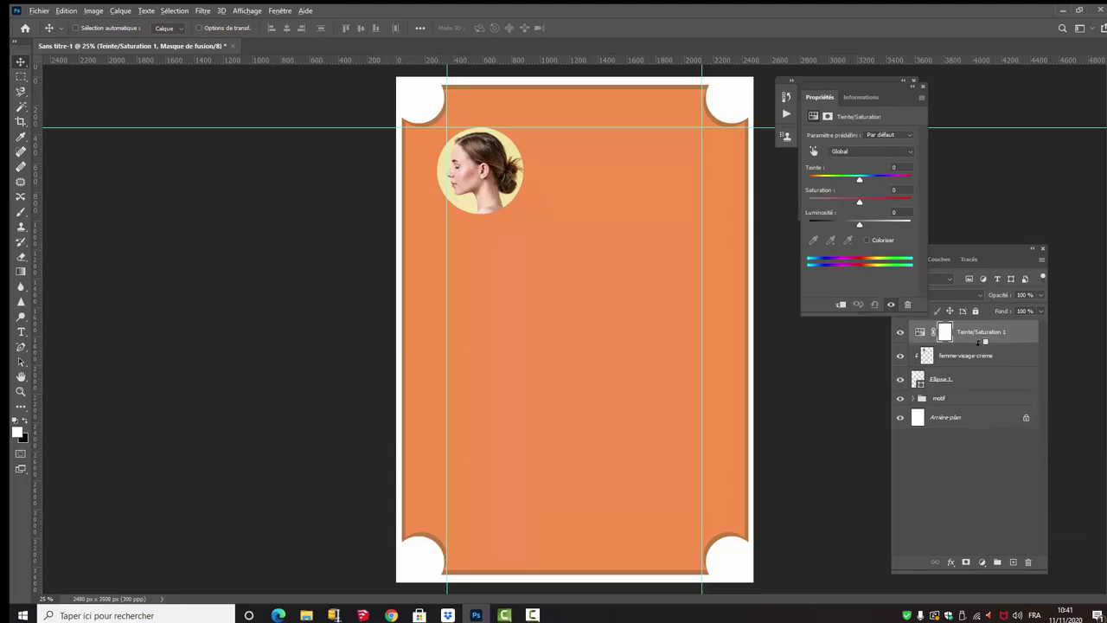
alt+click(983, 342)
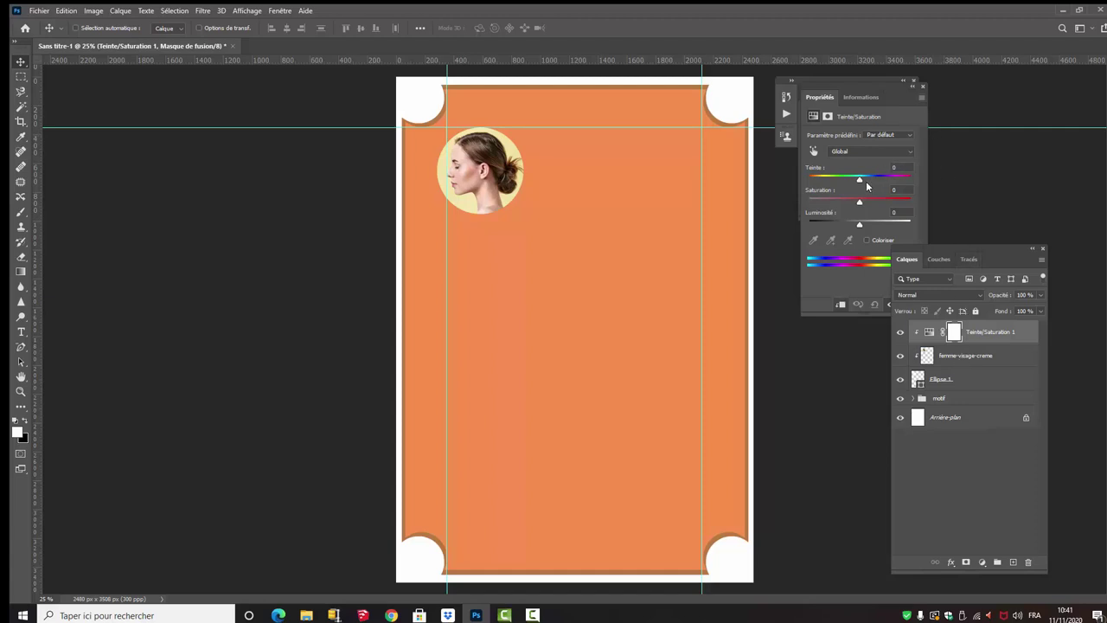
drag(859, 179, 874, 179)
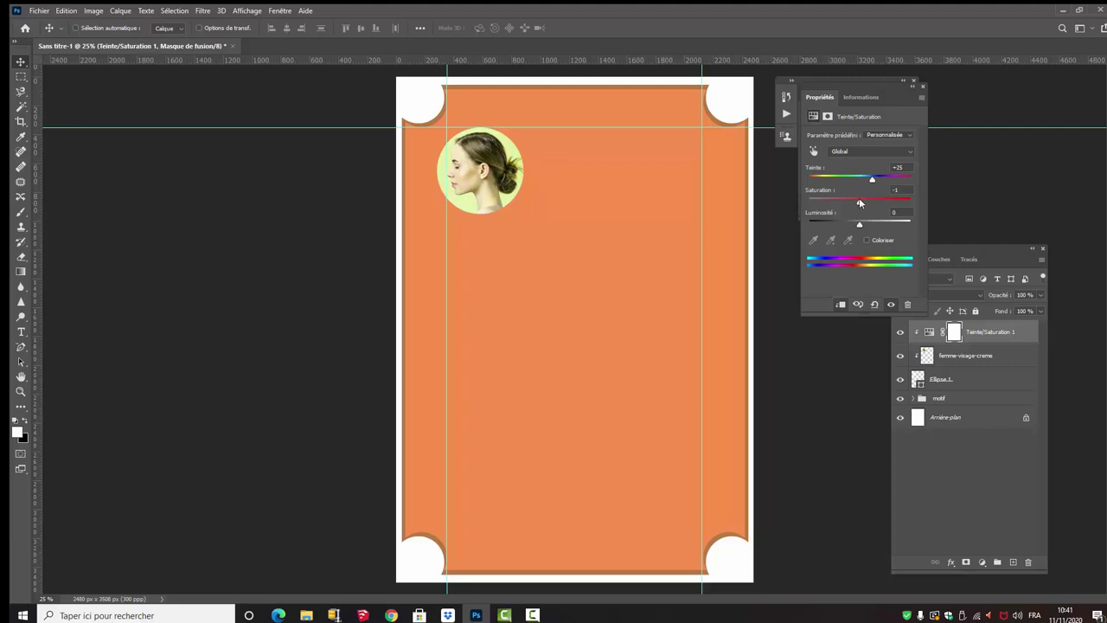
drag(852, 201, 838, 205)
drag(856, 205, 857, 223)
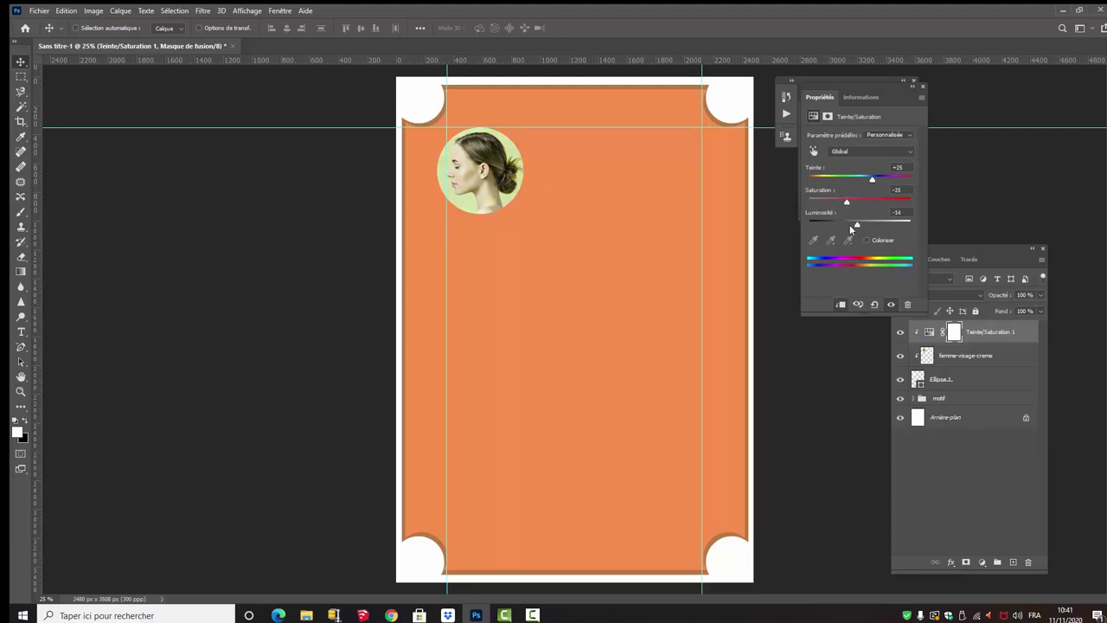
click(923, 88)
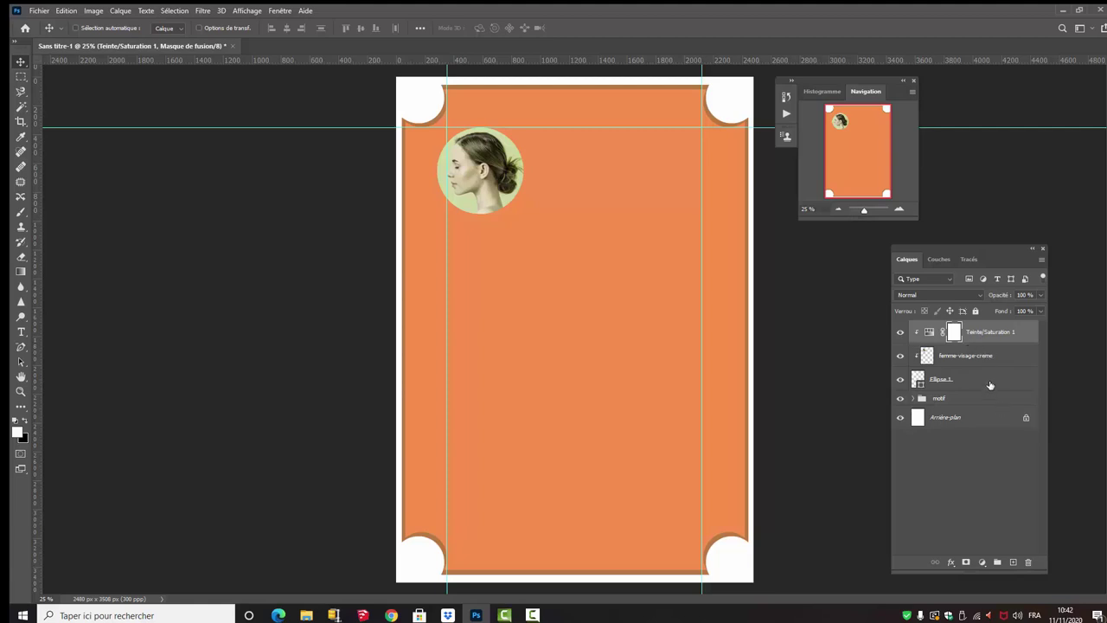
Group the tint, portrait and circle layers as 'medaillon' and expand the group
shift+click(991, 385)
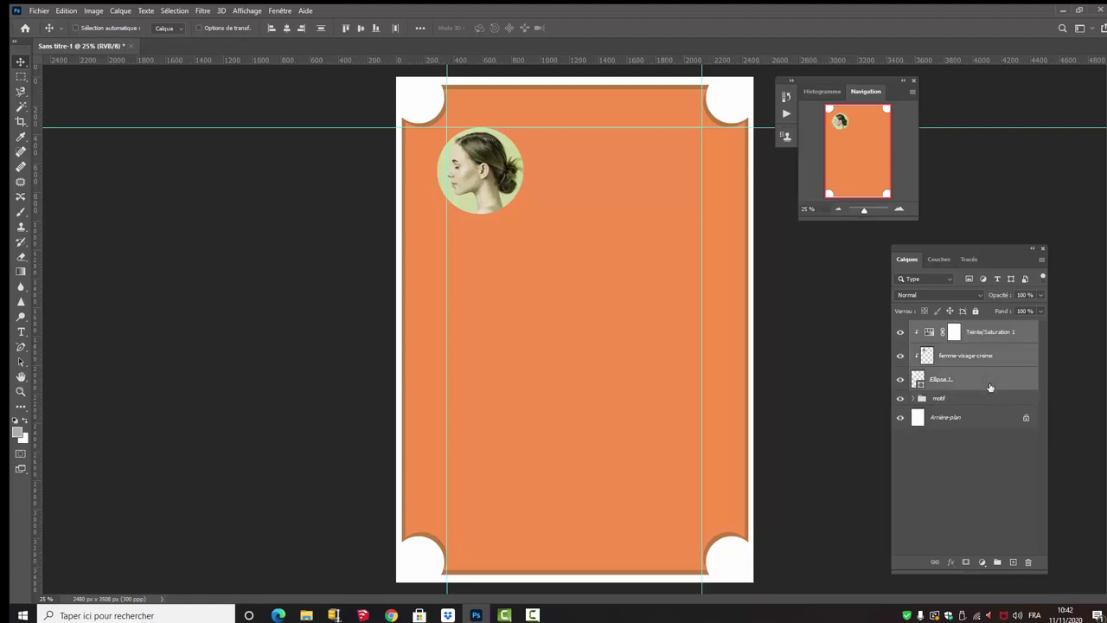
click(1000, 564)
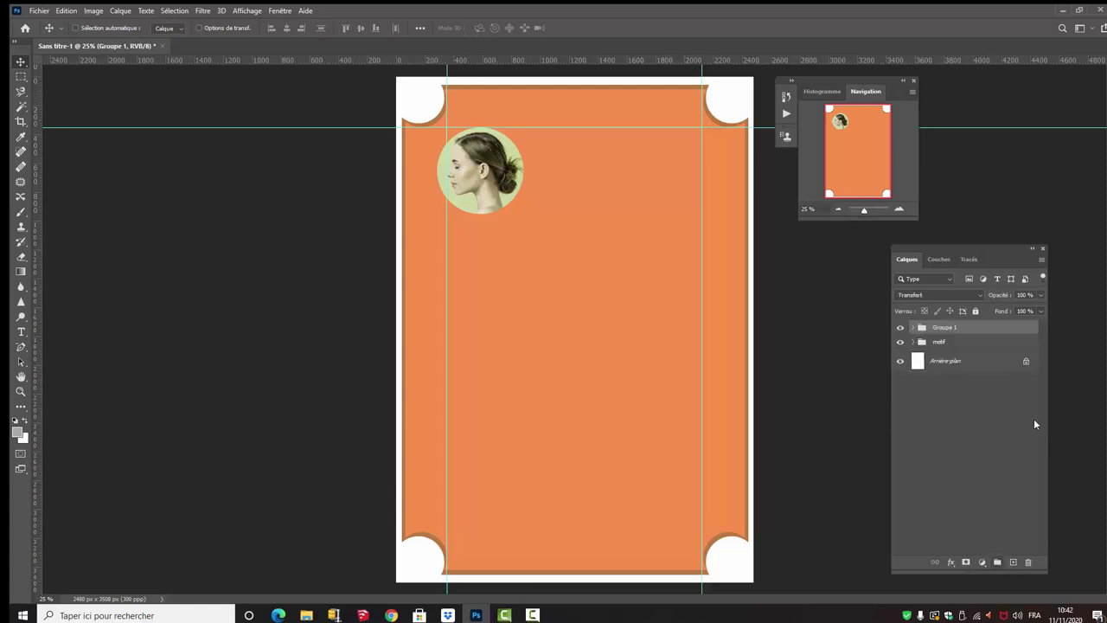
double_click(940, 327)
key(BackSpace)
text(medaillon)
key(Return)
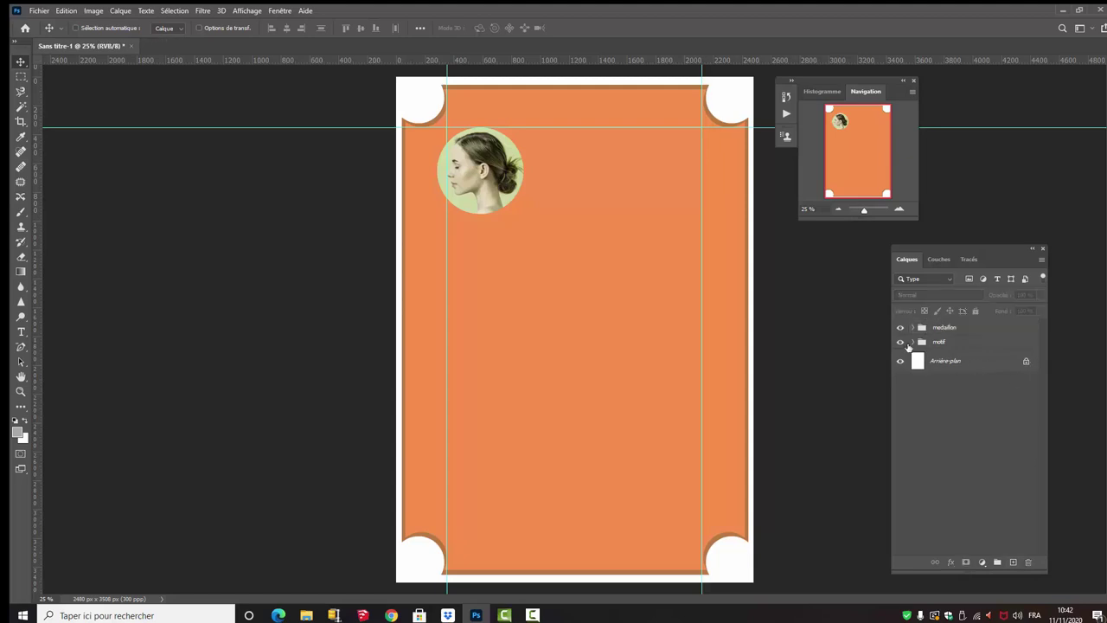
click(911, 328)
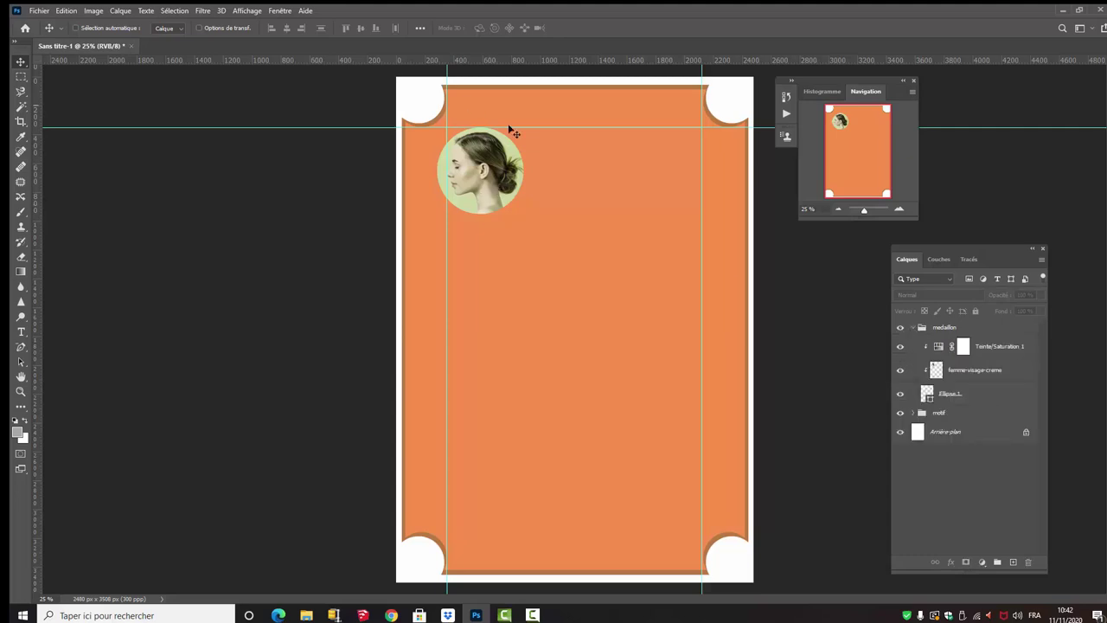
click(973, 395)
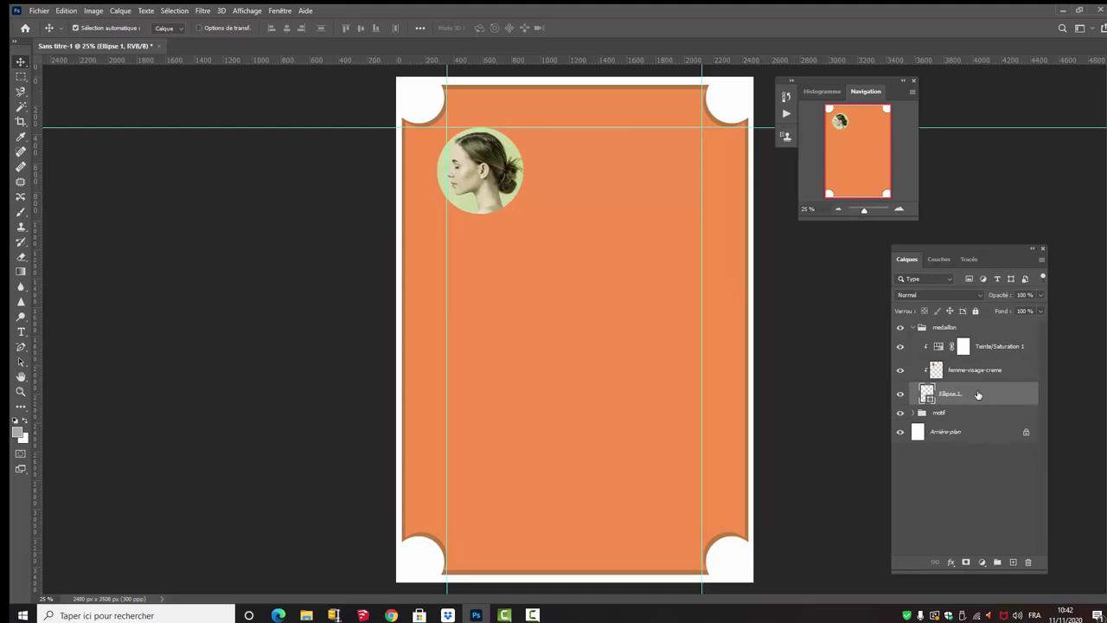
Duplicate Ellipse 1 and set the original circle's fill to black
key(ctrl+j)
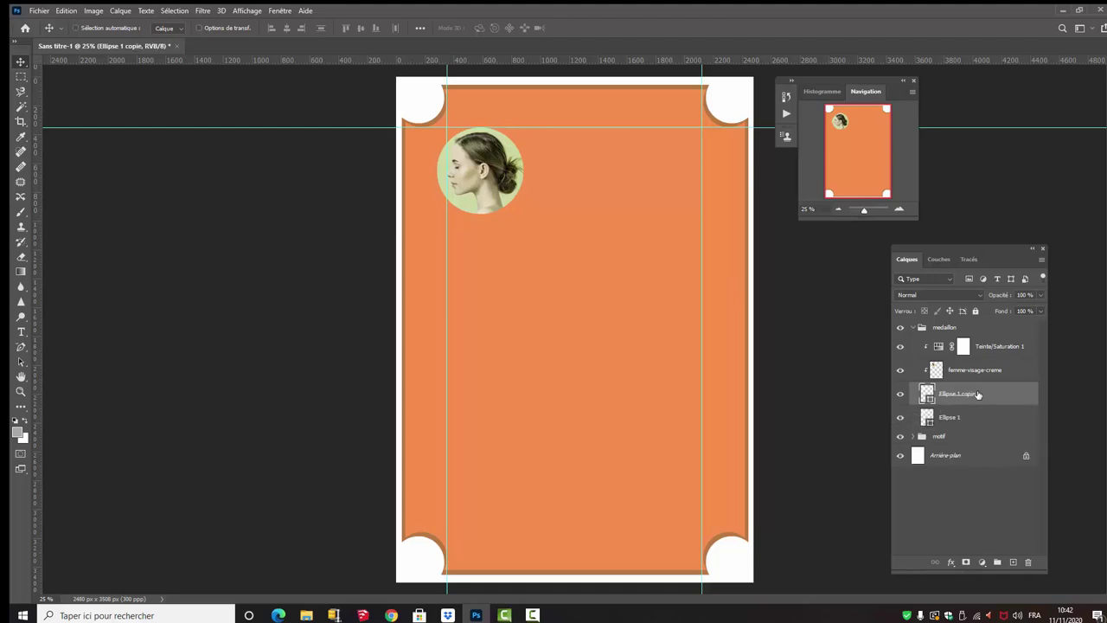
click(942, 427)
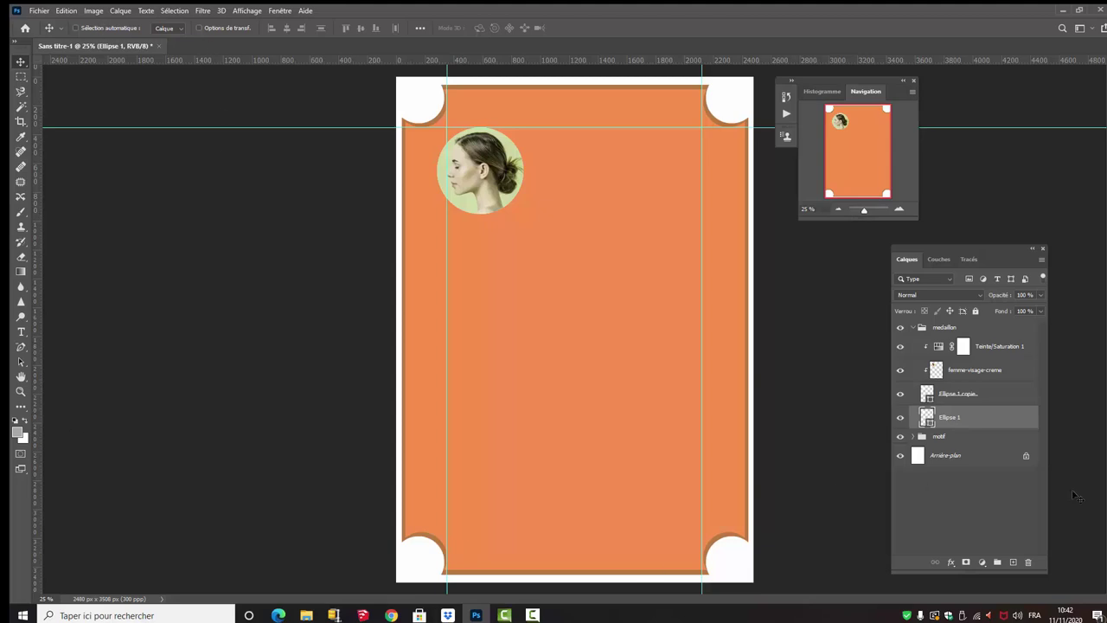
click(21, 406)
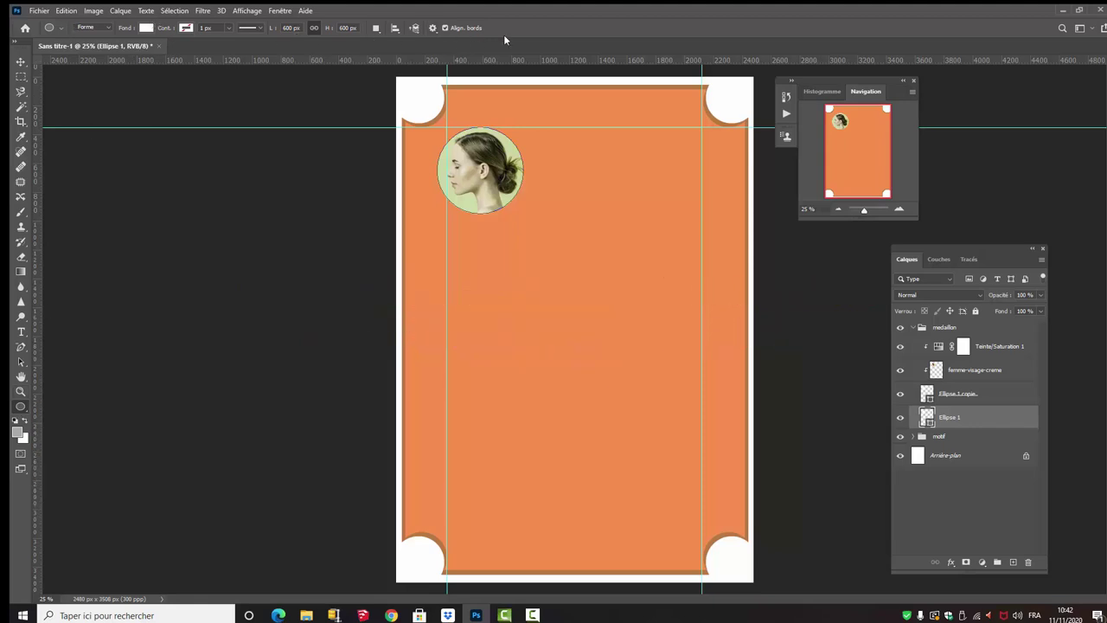
click(145, 28)
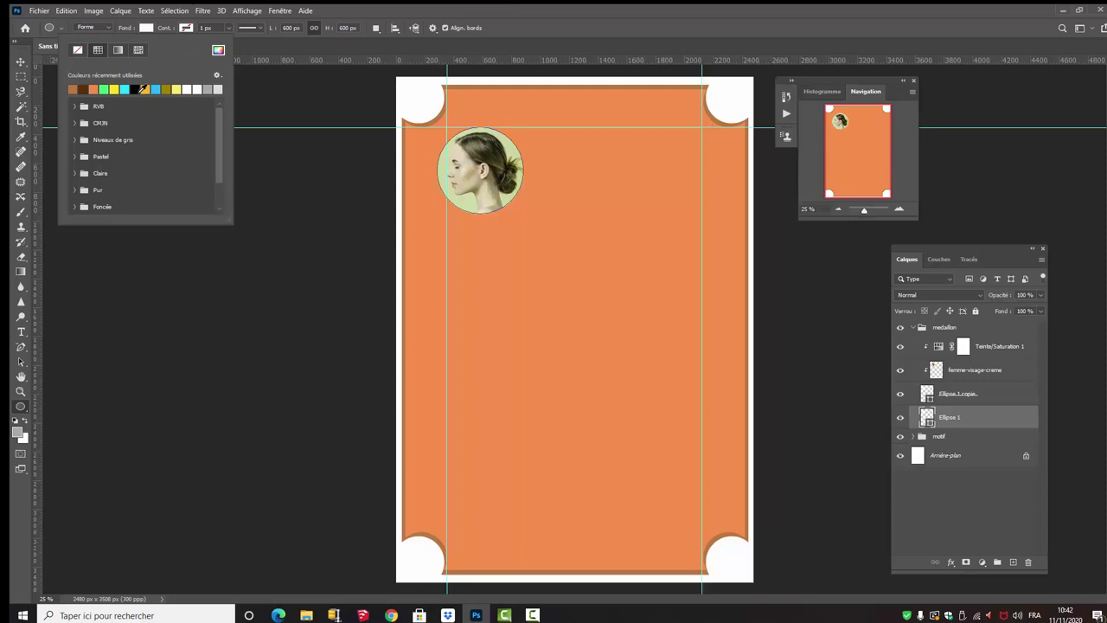
click(142, 89)
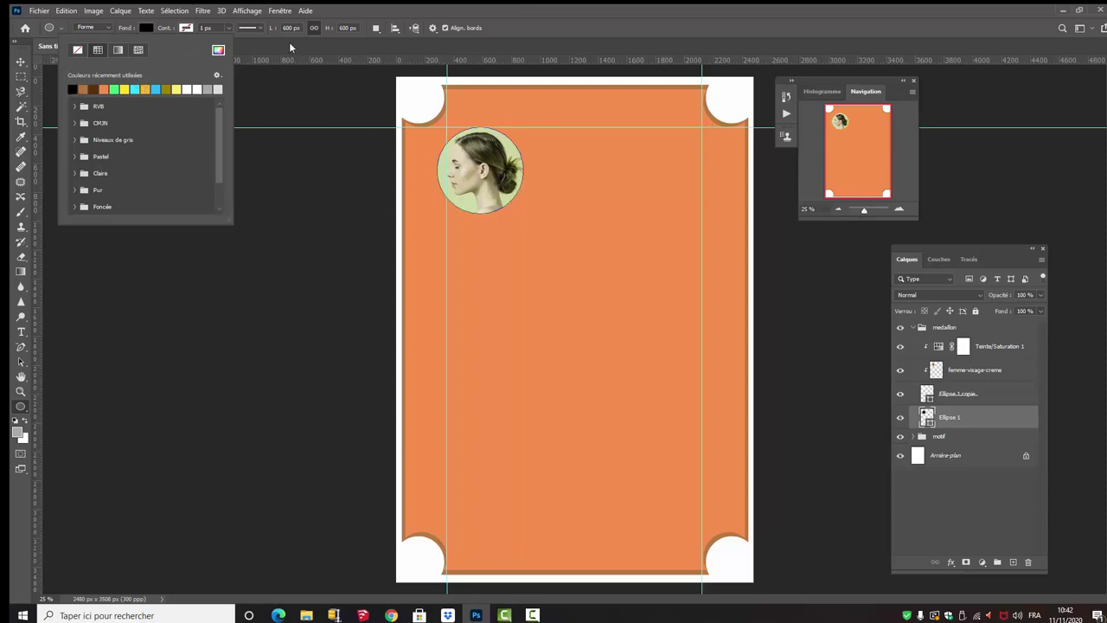
key(Return)
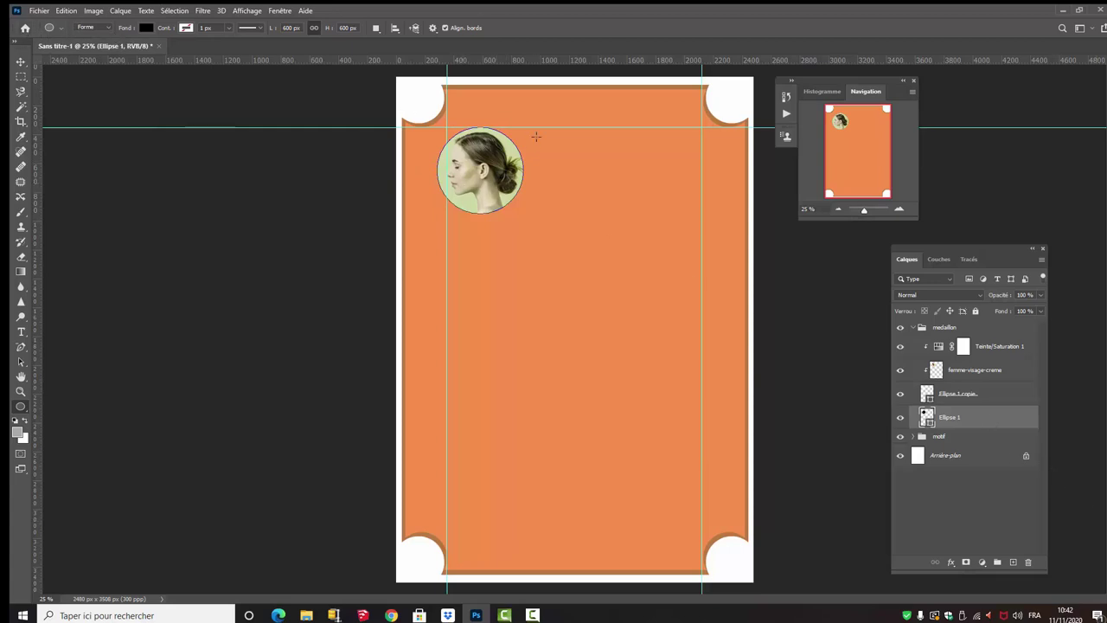
Offset the black Ellipse 1 circle about 66 px right and 13 px down behind the portrait
click(20, 62)
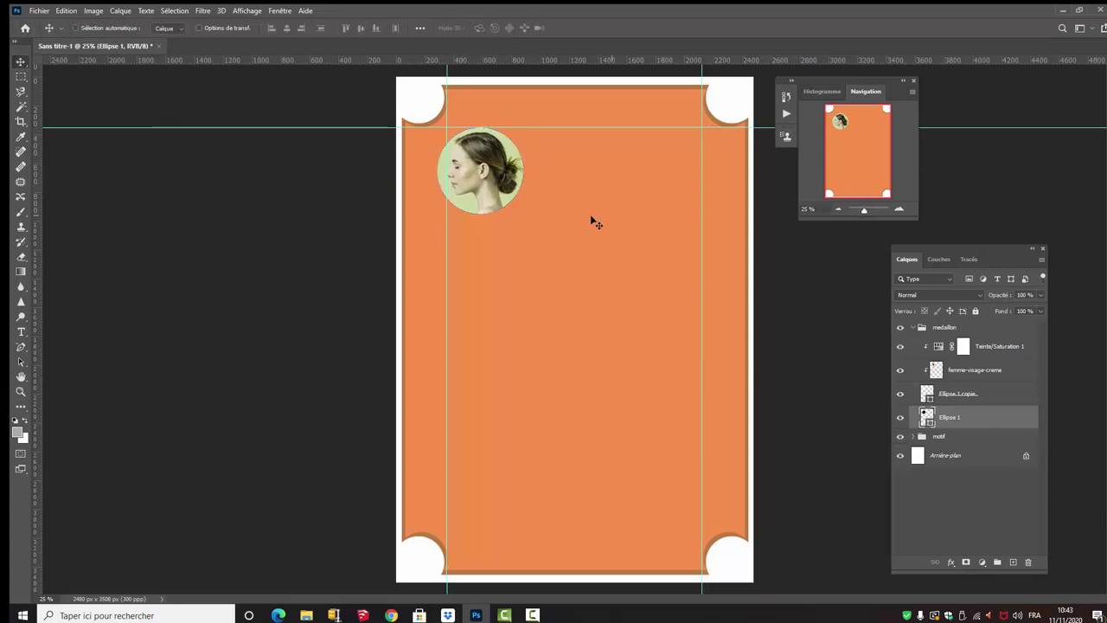
drag(517, 199, 519, 198)
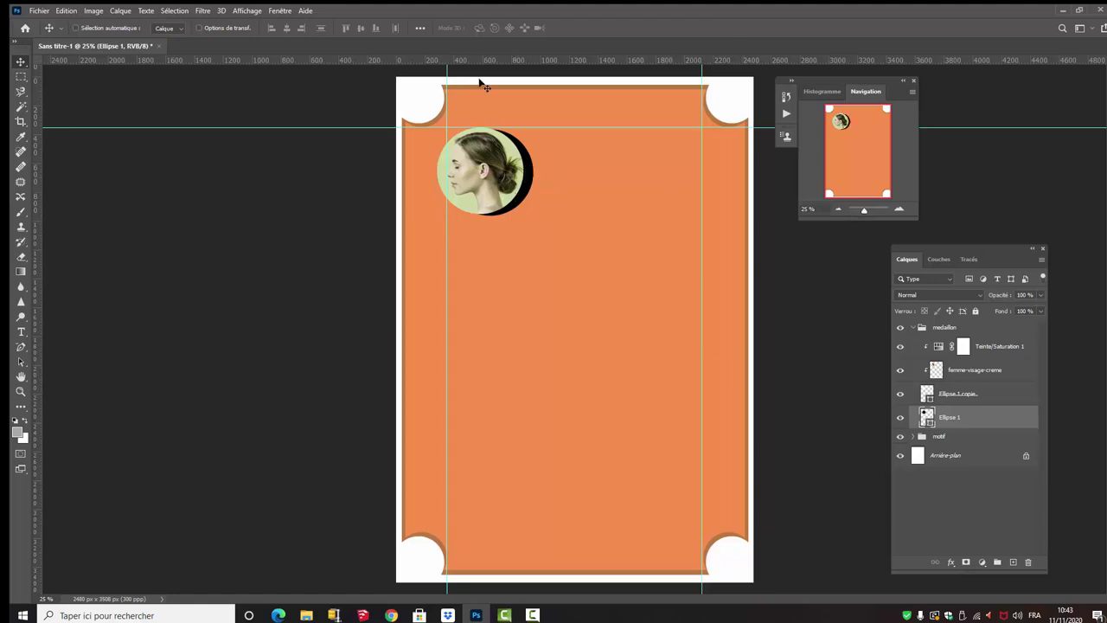
click(203, 11)
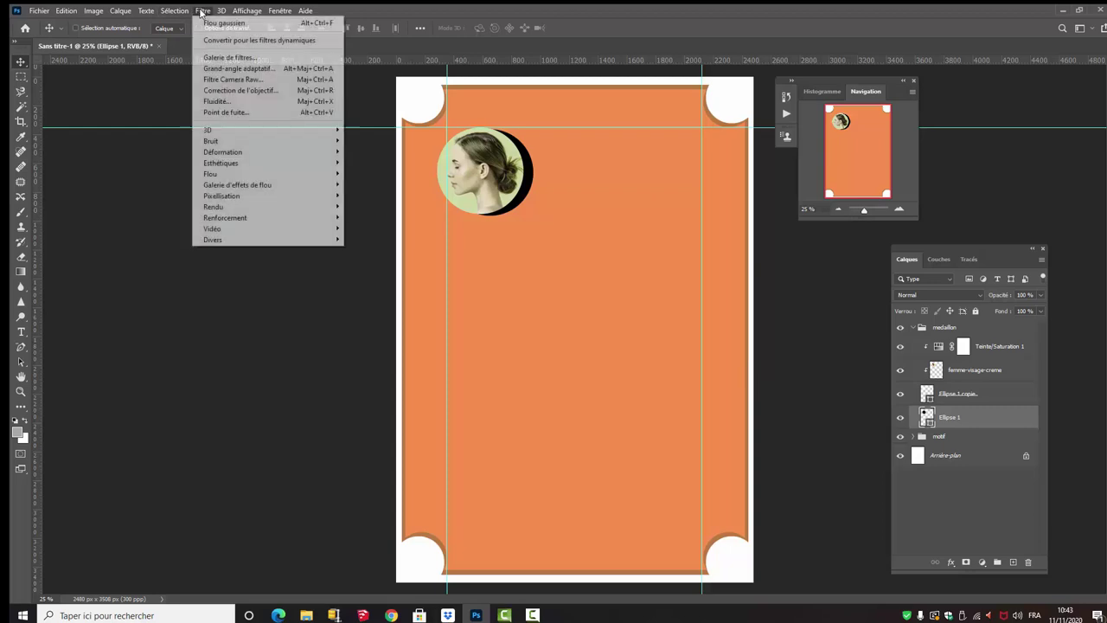
mouse_move(210, 174)
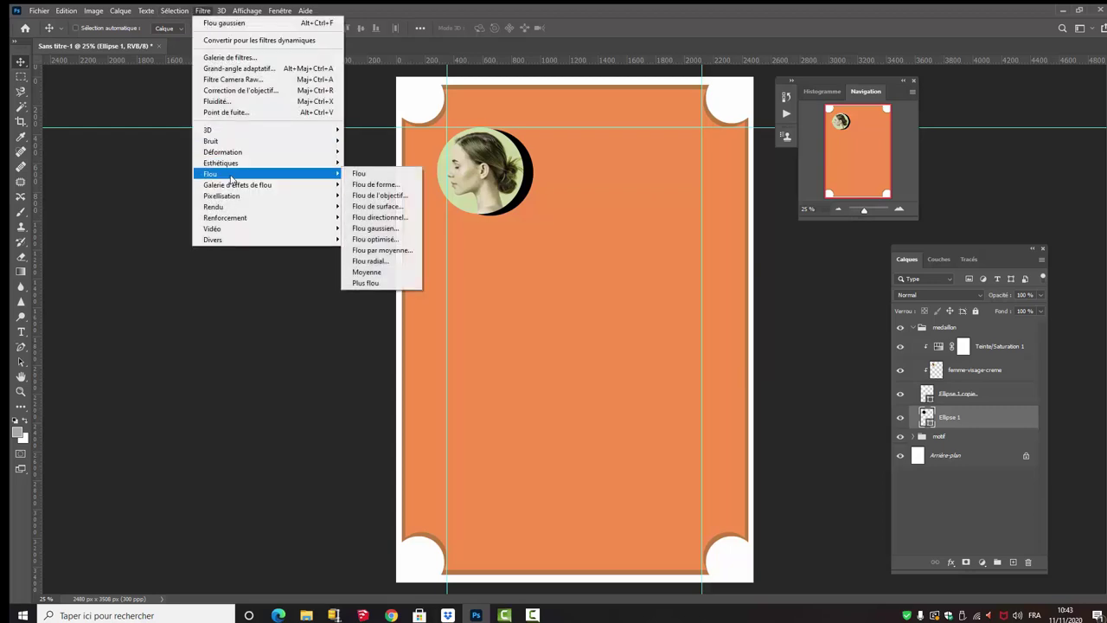
Rasterize the black Ellipse 1 circle and apply a Gaussian blur with a 27,7-pixel radius
click(374, 228)
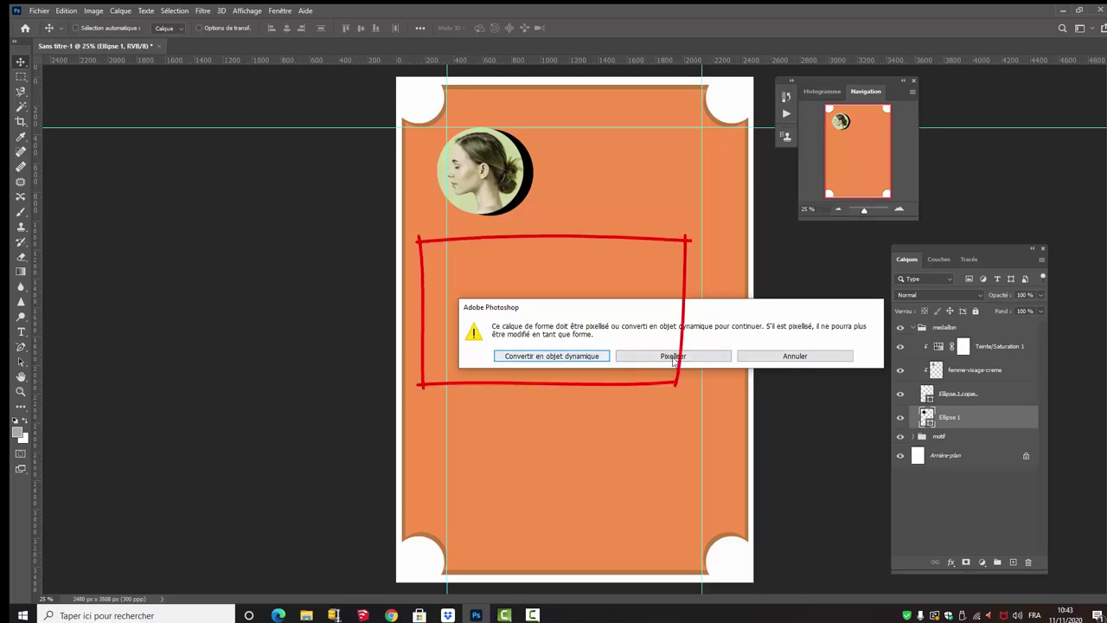
click(676, 357)
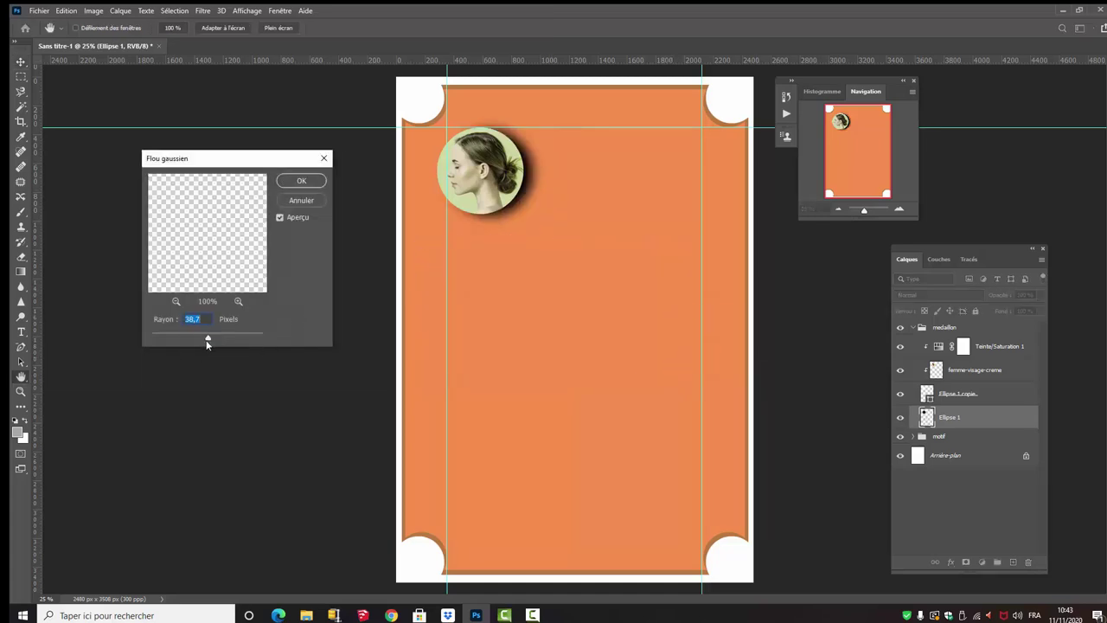
drag(207, 339, 230, 336)
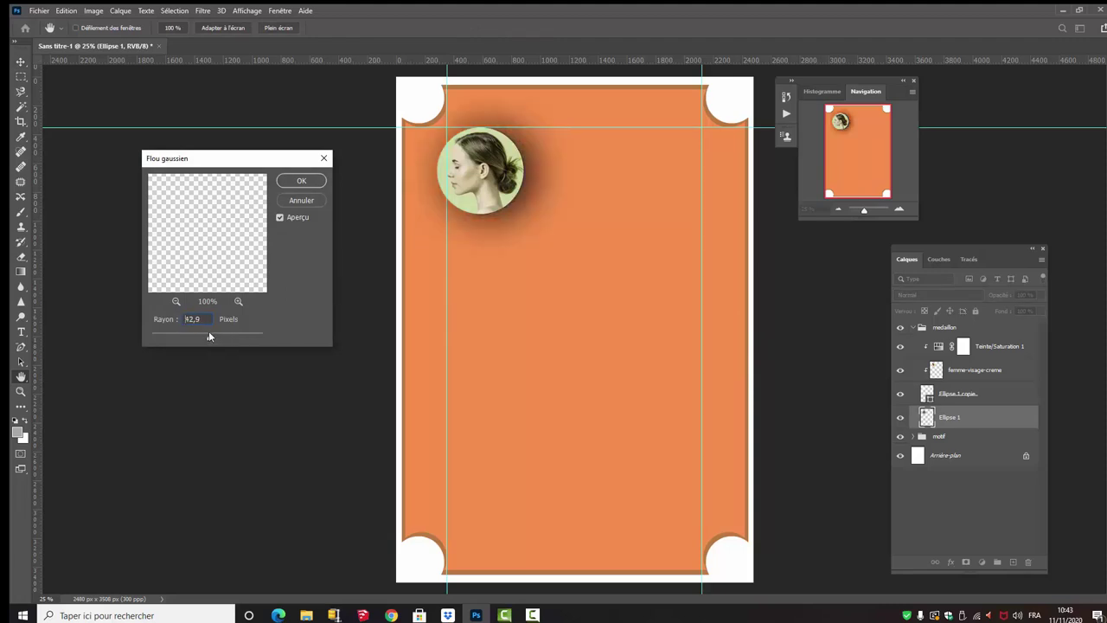
drag(206, 334, 198, 337)
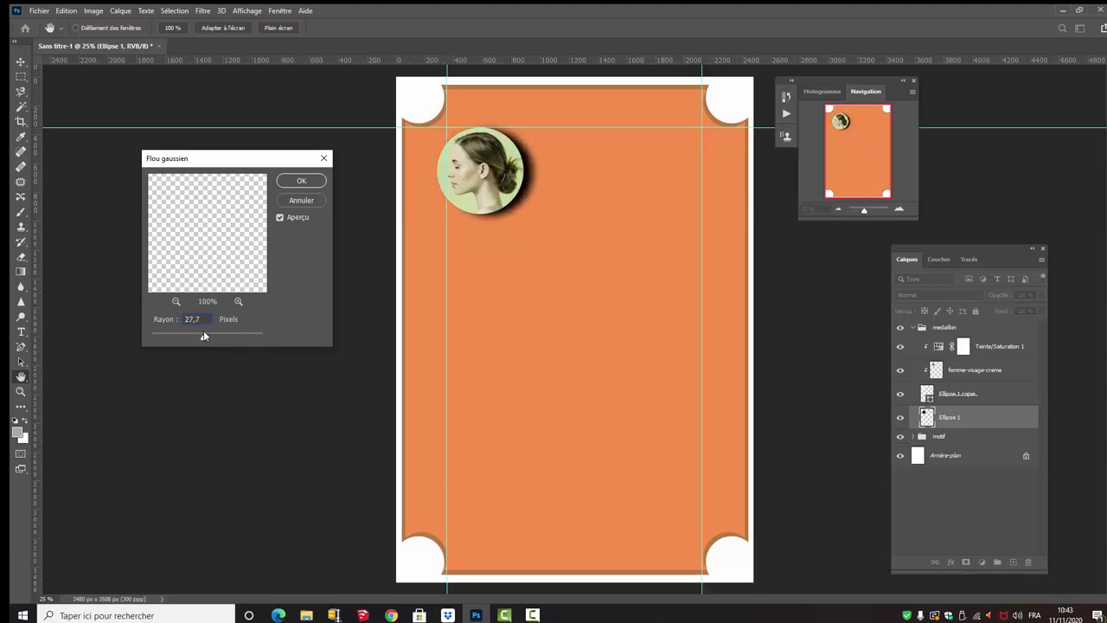
drag(203, 334, 203, 335)
click(301, 180)
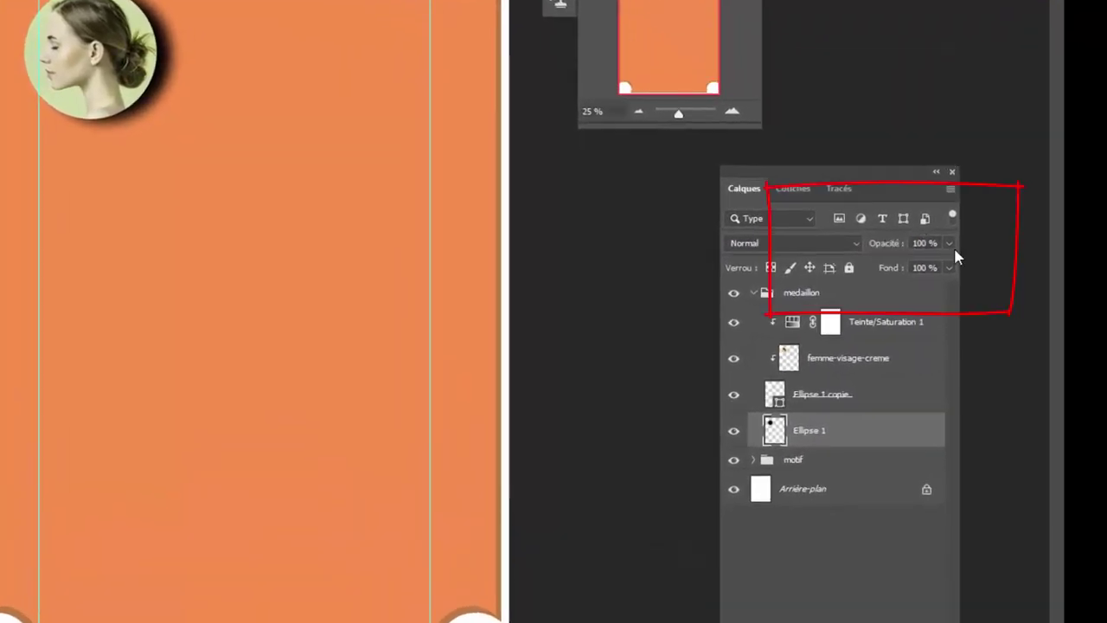
Set the Ellipse 1 shadow layer's opacity to 50 %
click(949, 245)
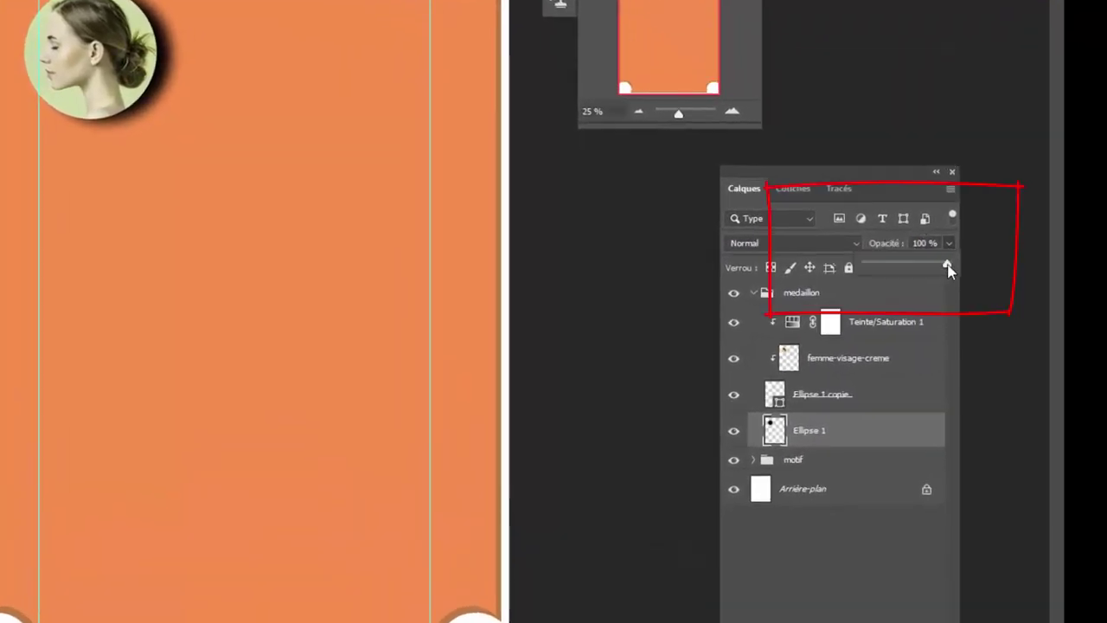
drag(949, 271, 908, 275)
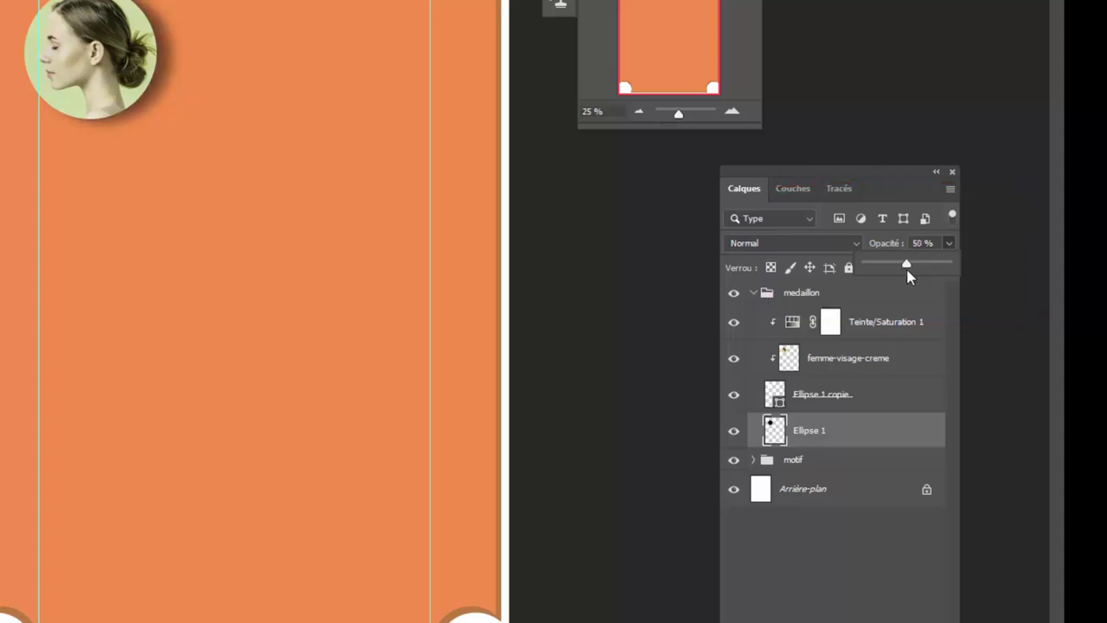